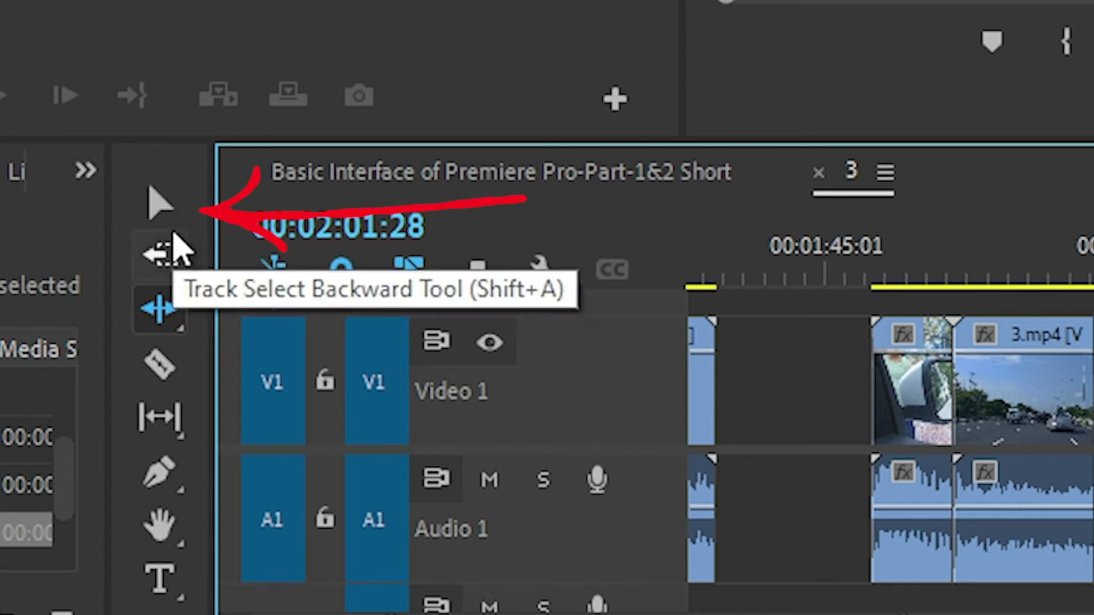
- Activate the Rolling Edit tool and place the timeline playhead at 00:02:00:53
click(176, 268)
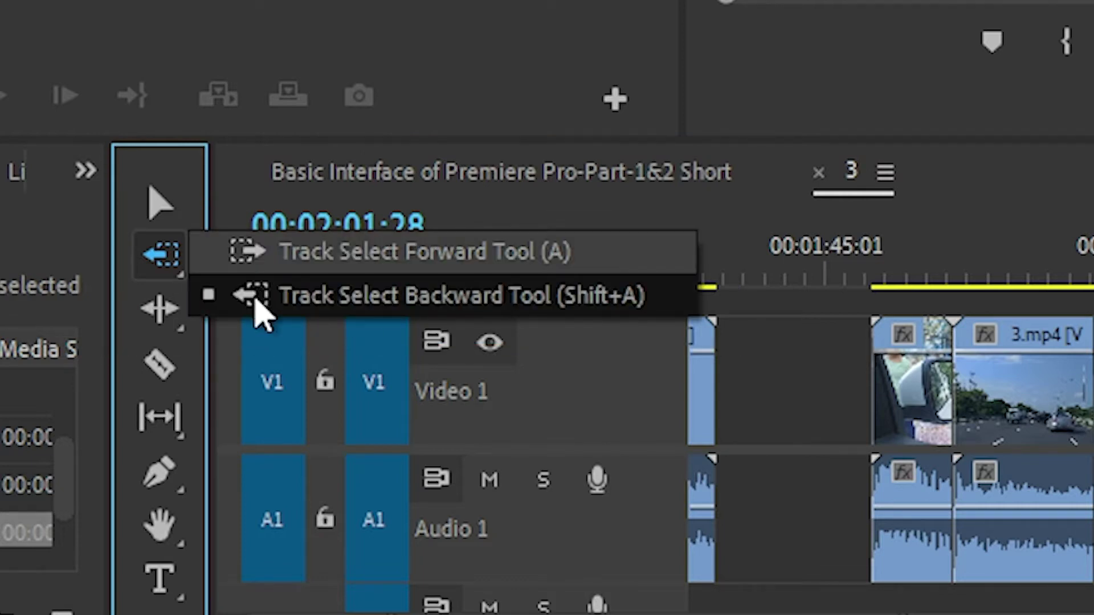
click(177, 323)
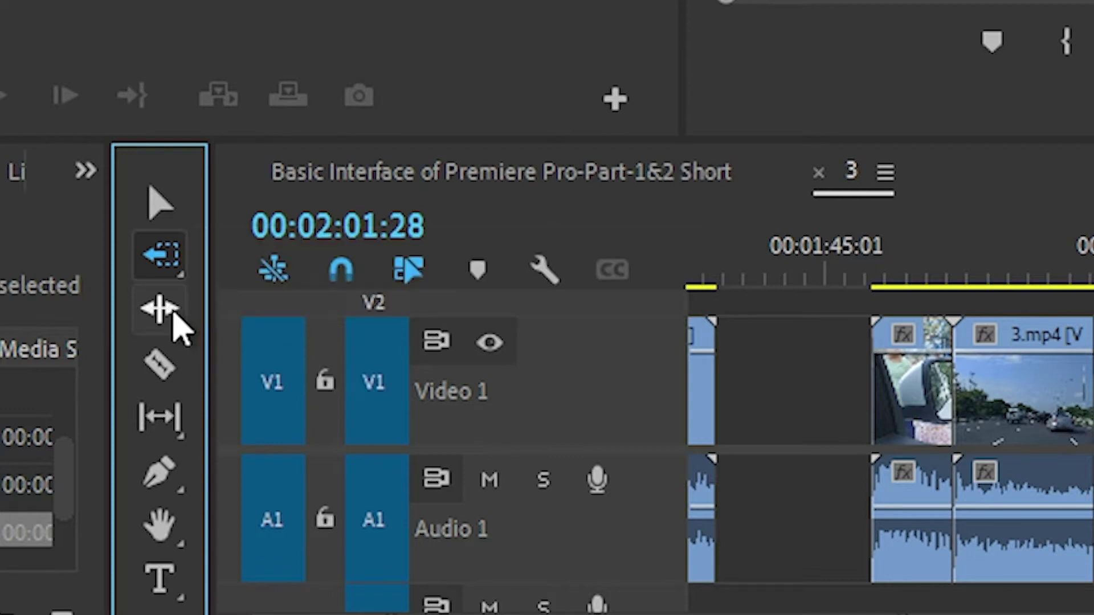
click(184, 334)
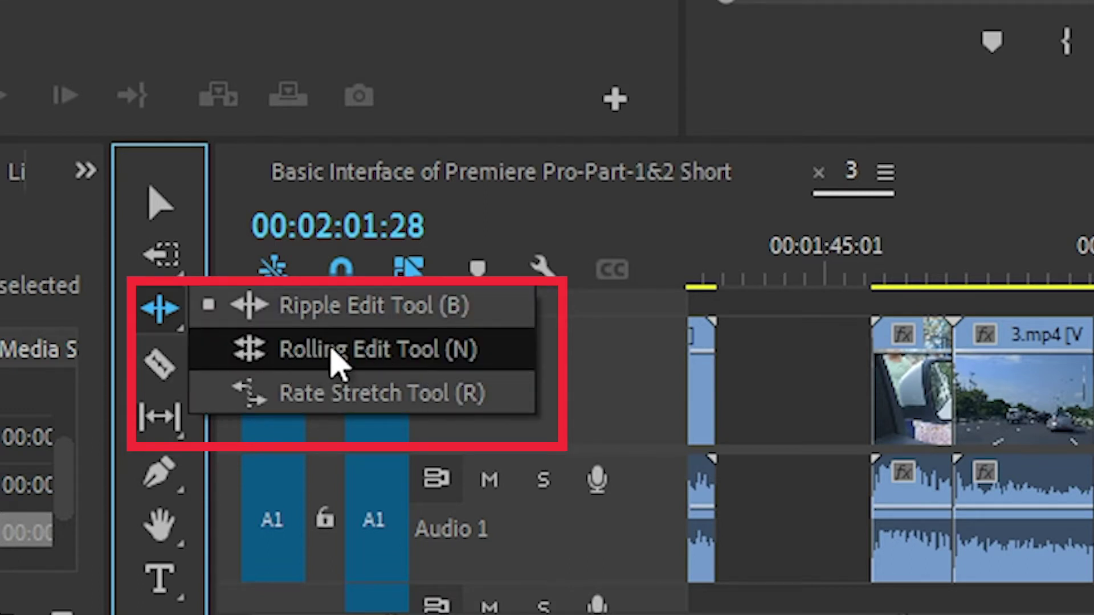
click(364, 359)
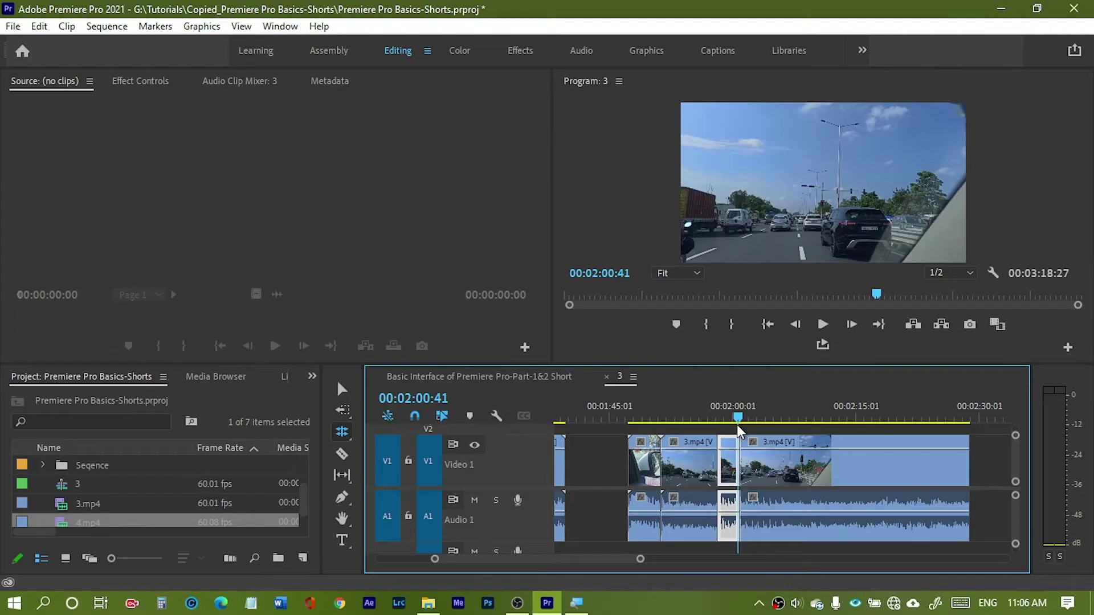
drag(738, 423, 740, 424)
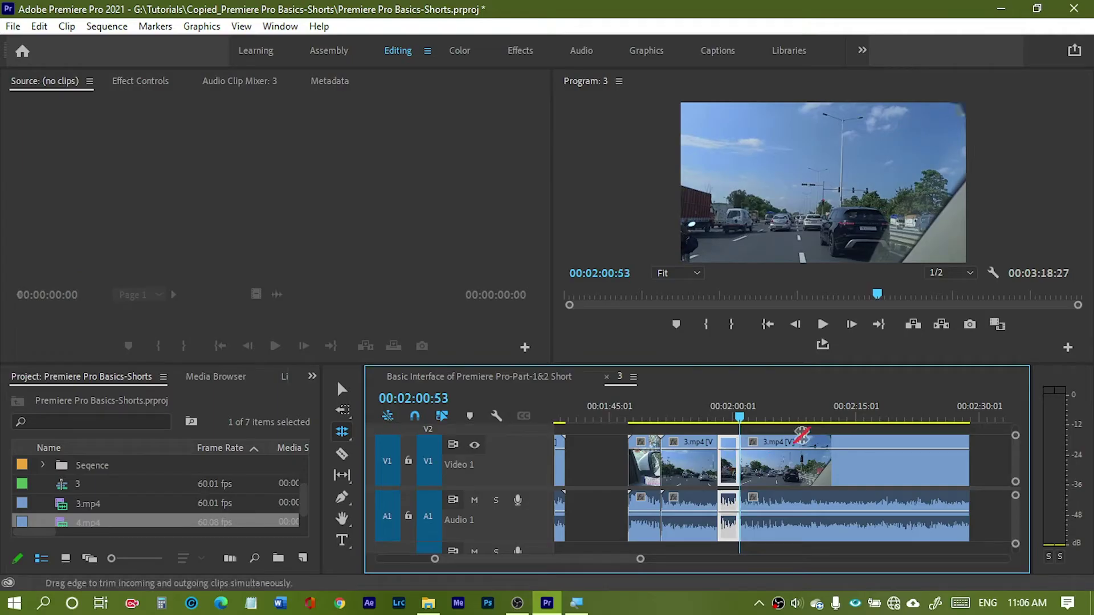
- Roll the cut between the last two 3.mp4 clips back and forth, finishing with a shift of about -00:00:01:10
click(743, 470)
drag(743, 470, 757, 469)
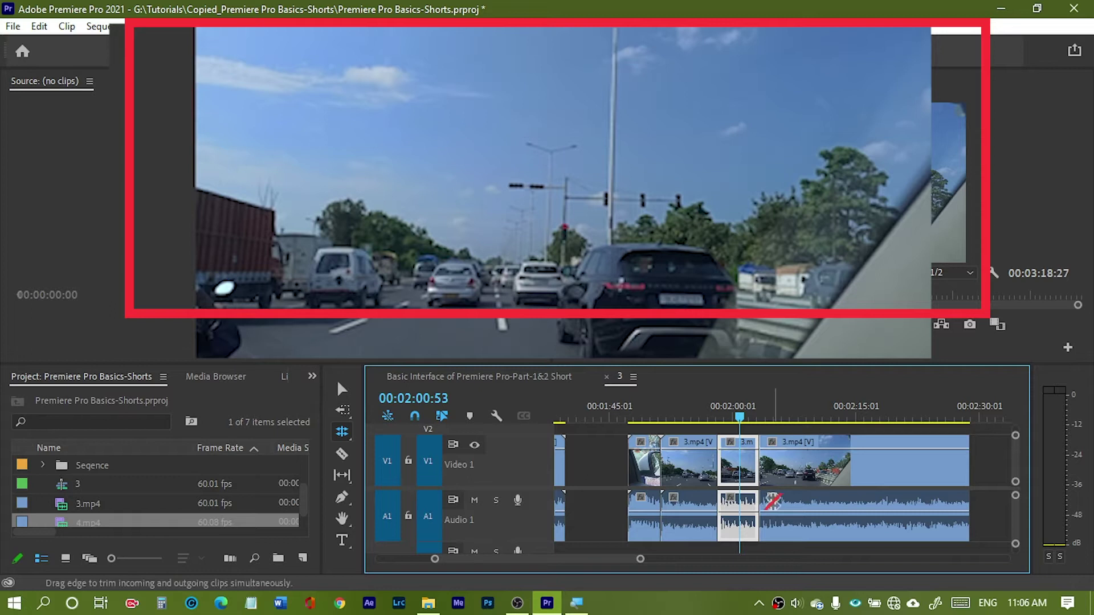
mouse_move(757, 478)
mouse_down()
mouse_move(736, 473)
mouse_move(796, 469)
mouse_move(747, 479)
mouse_up()
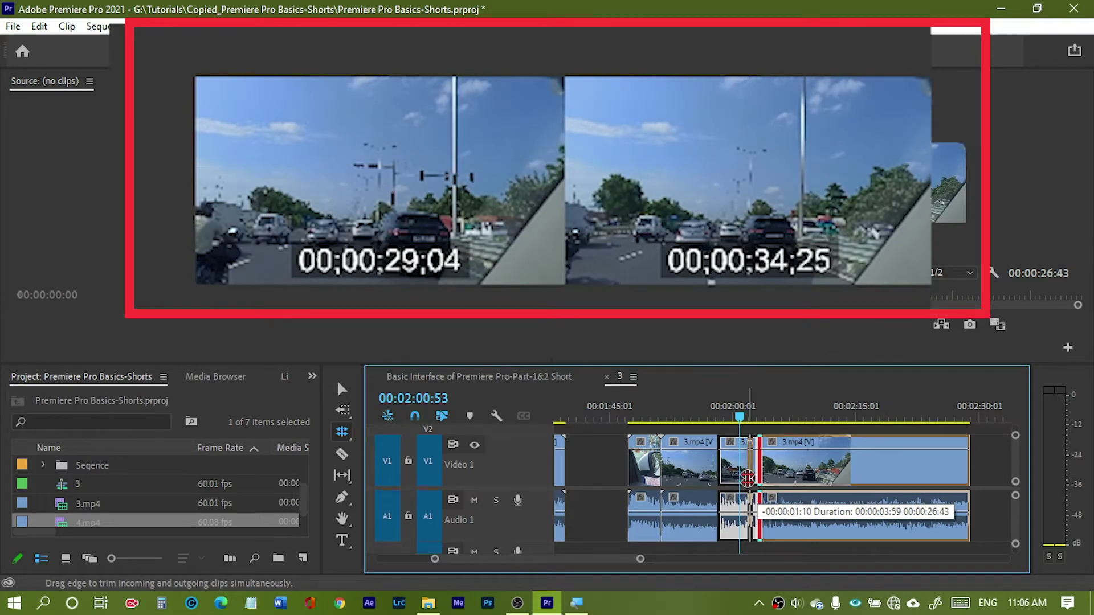
drag(747, 479, 788, 478)
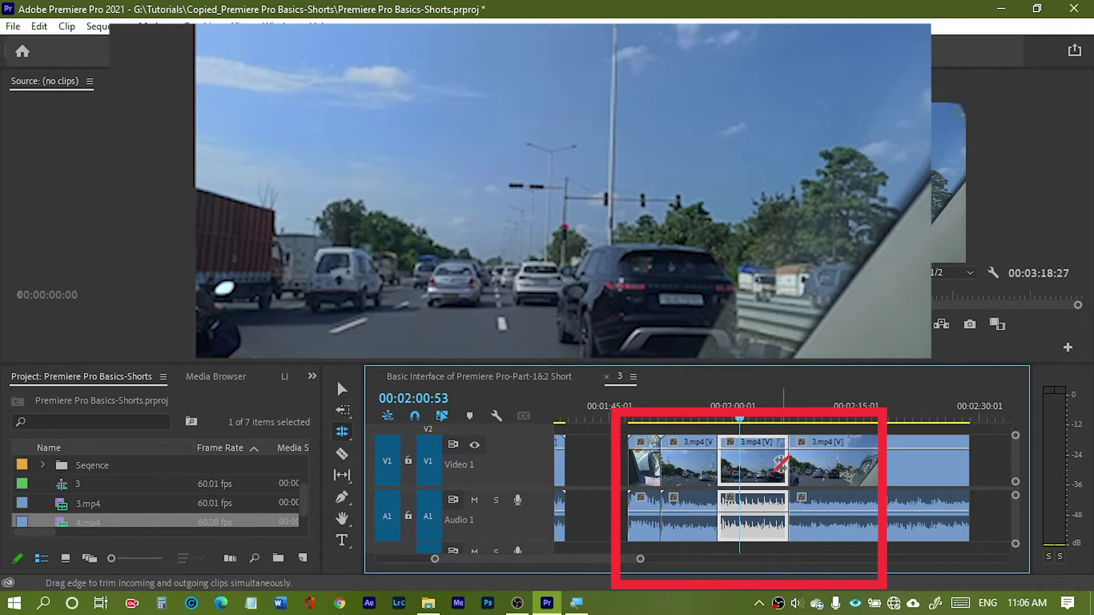
drag(785, 463, 757, 462)
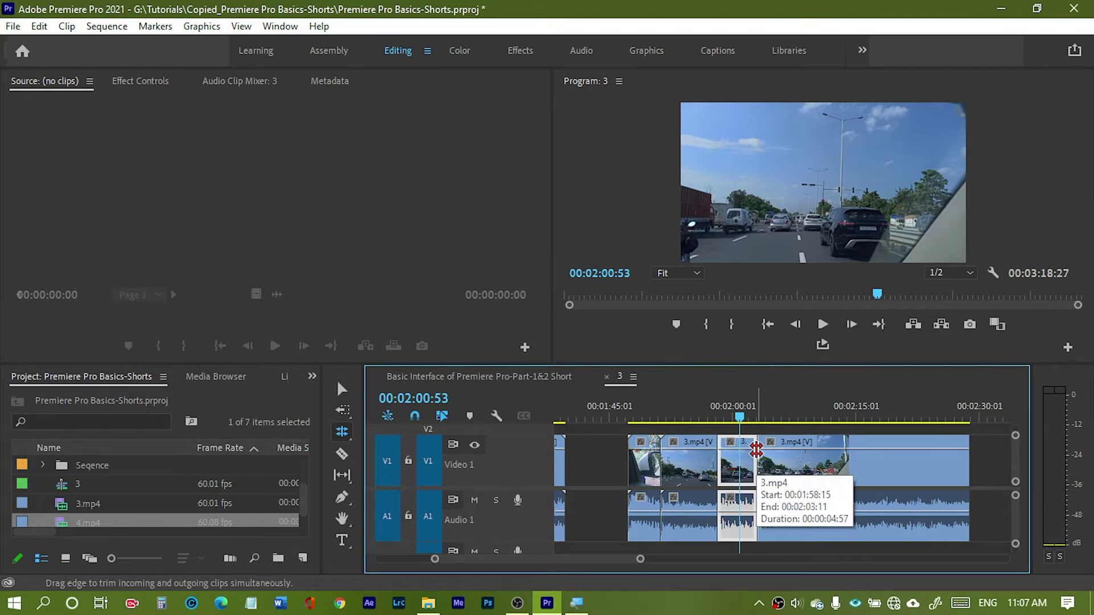
drag(755, 450, 746, 450)
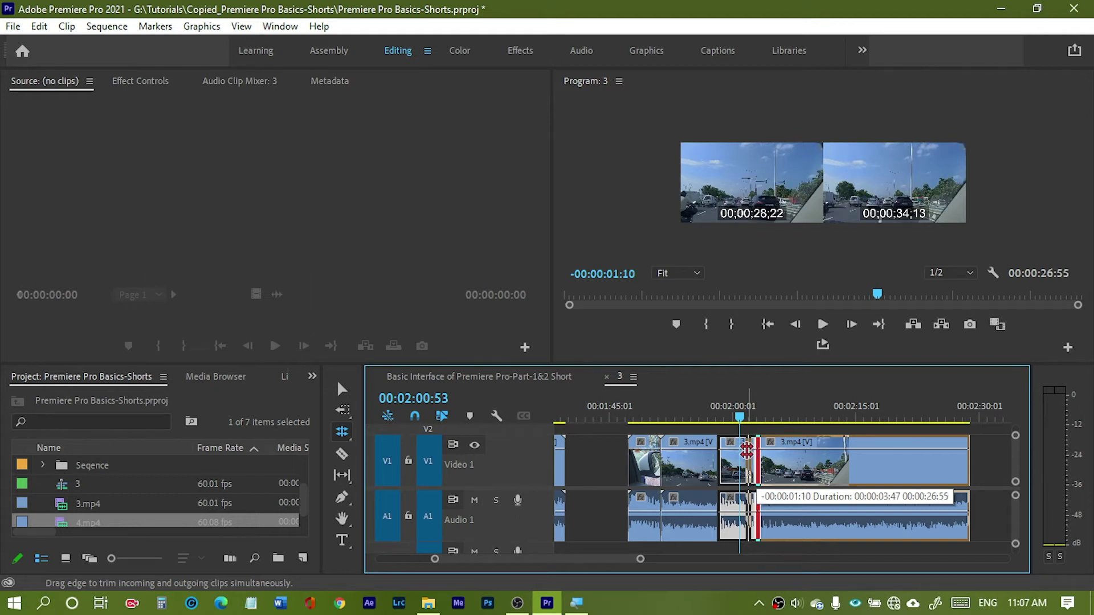
drag(746, 450, 747, 450)
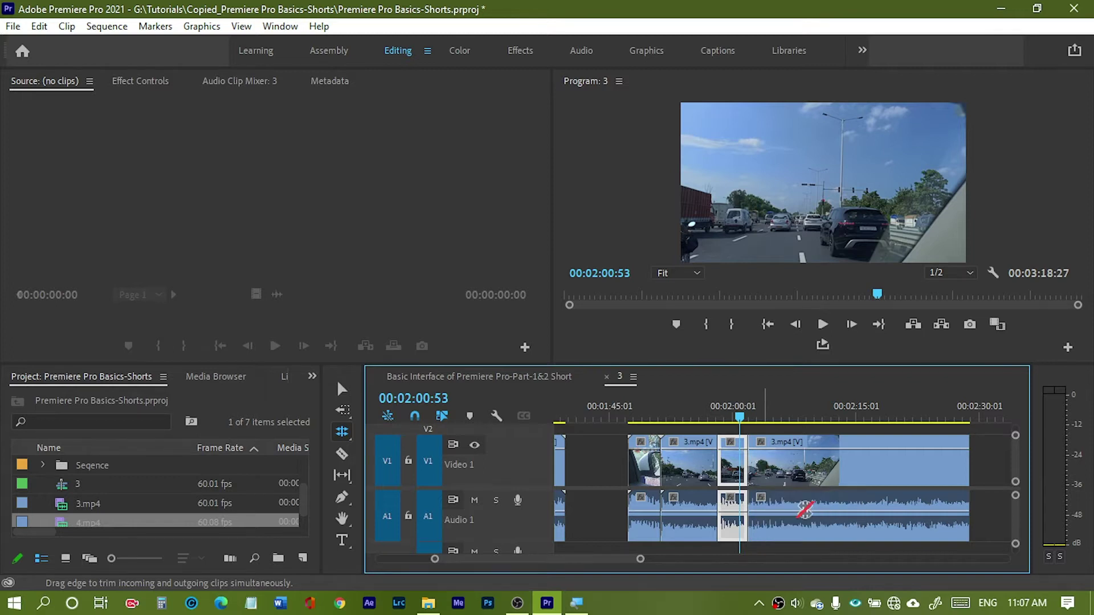
- With the Selection tool, trim the end of the second-to-last 3.mp4 clip earlier, leaving a gap before the last clip
key(v)
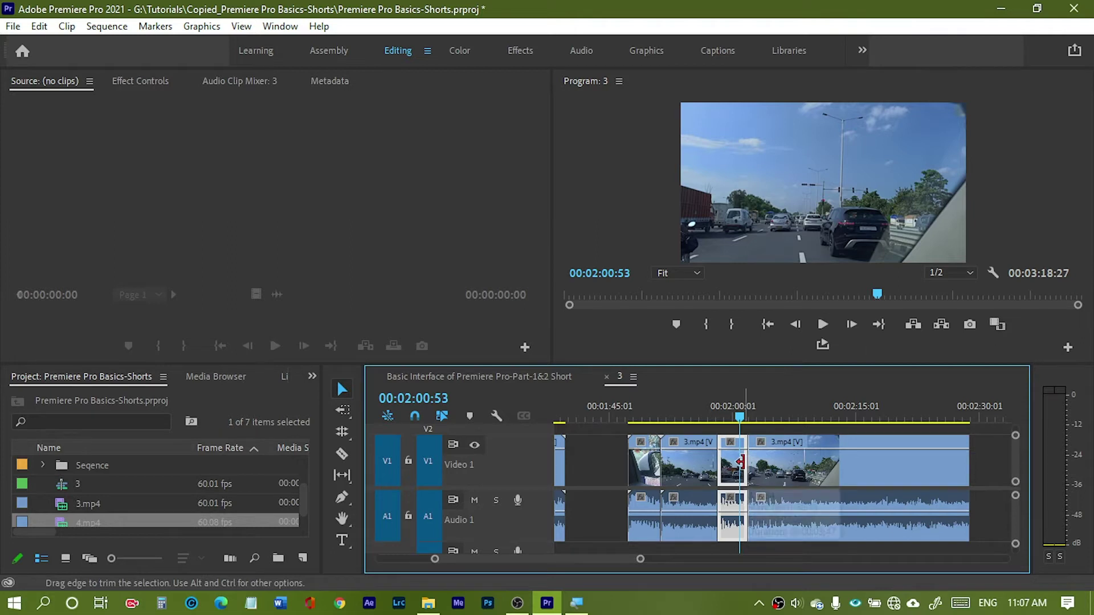
drag(739, 463, 731, 463)
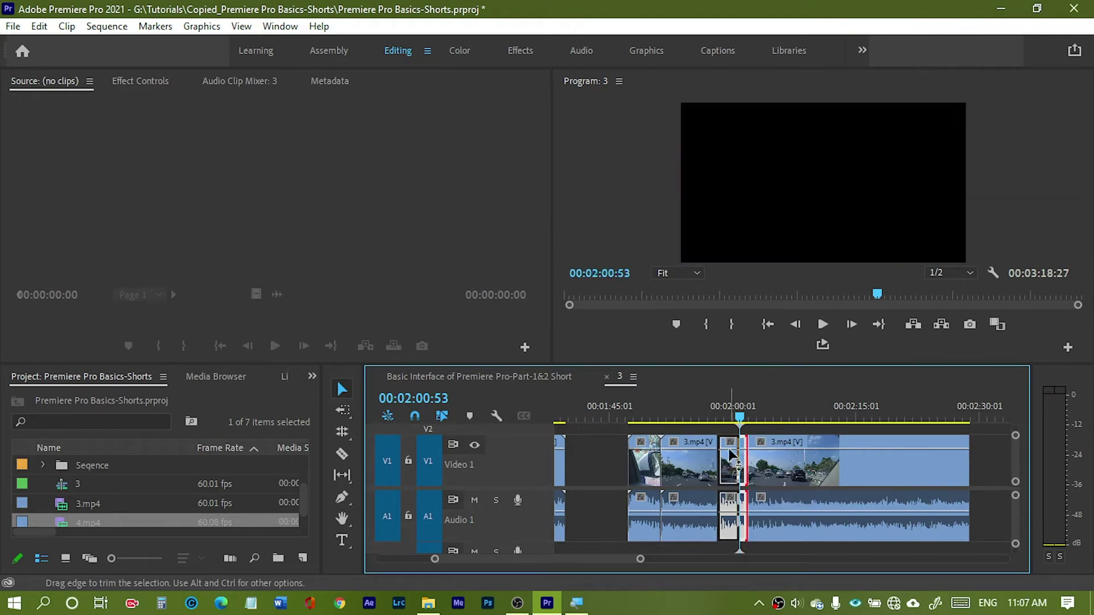
click(735, 417)
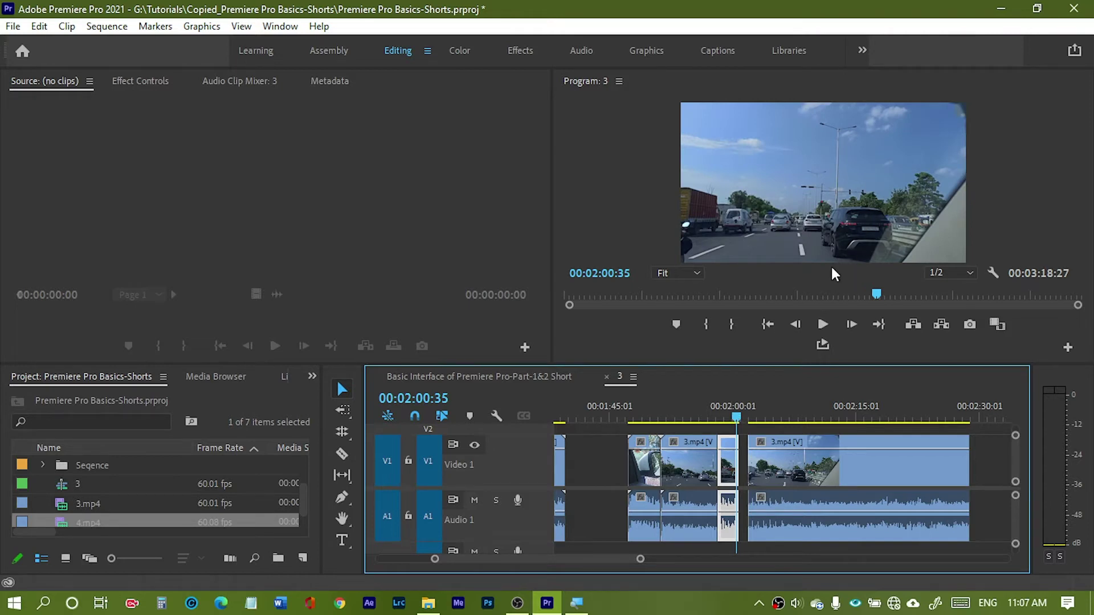
drag(549, 271, 414, 271)
mouse_move(506, 365)
mouse_down()
mouse_move(506, 393)
mouse_move(506, 376)
mouse_up()
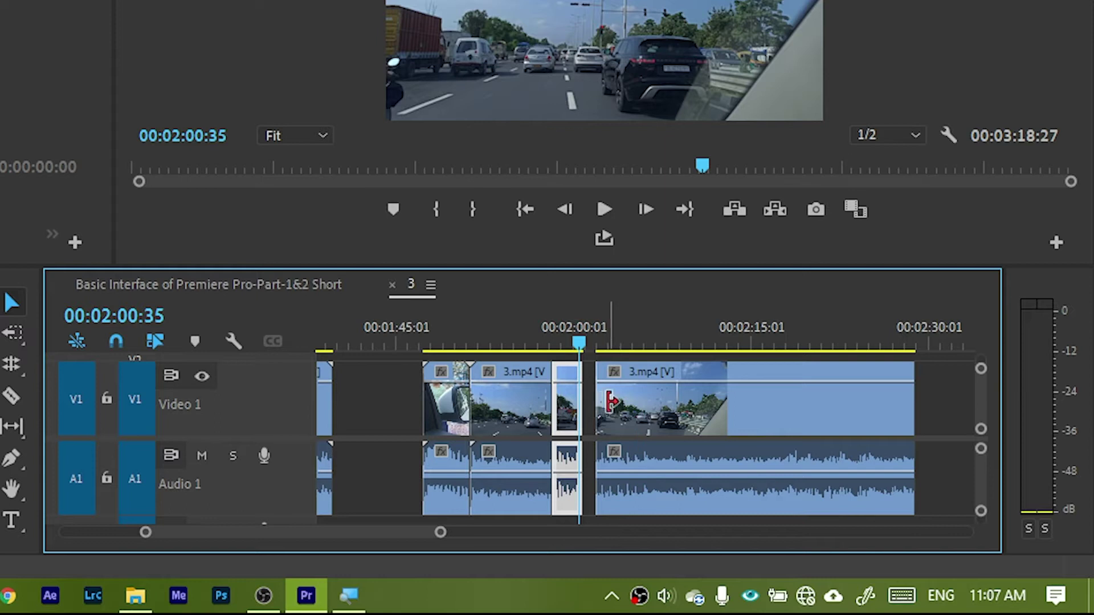
- Extend the start of the last 3.mp4 clip back to close the gap, and play across the cut
click(609, 402)
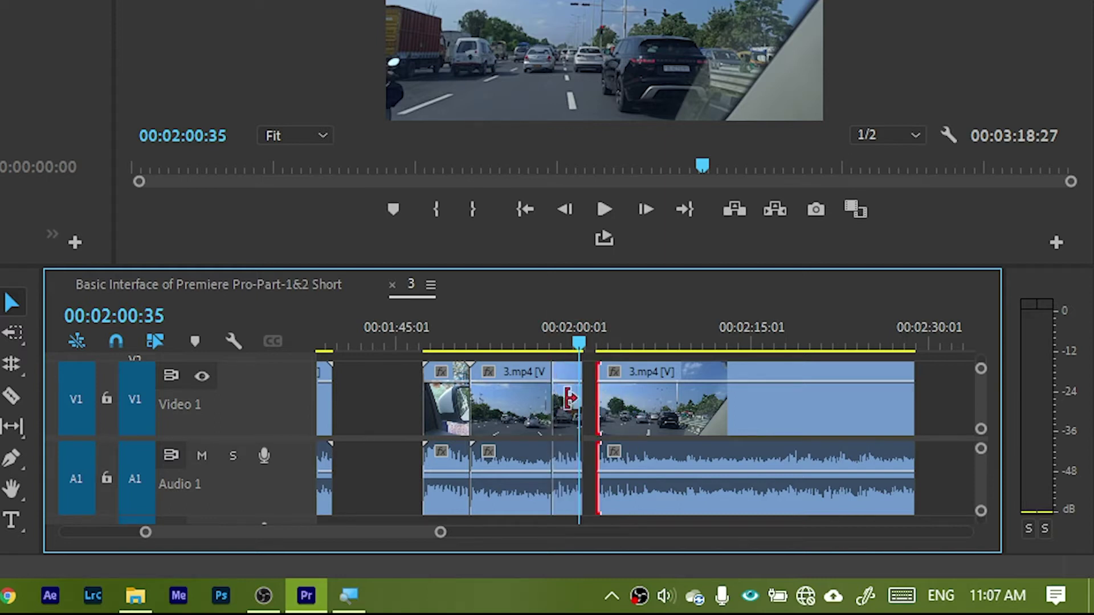
drag(596, 399, 587, 398)
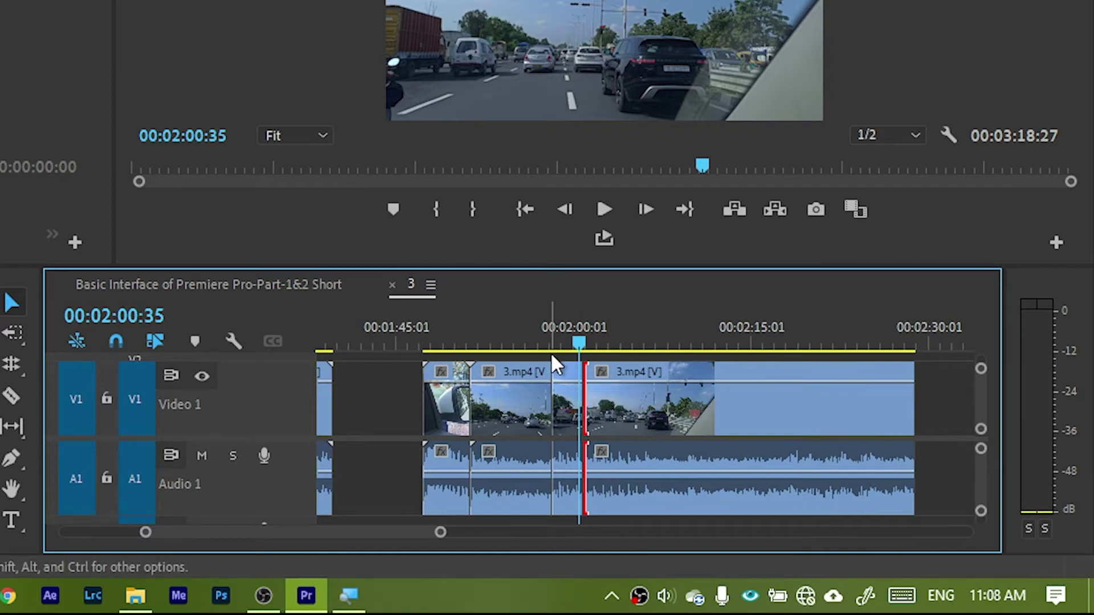
click(577, 330)
key(space)
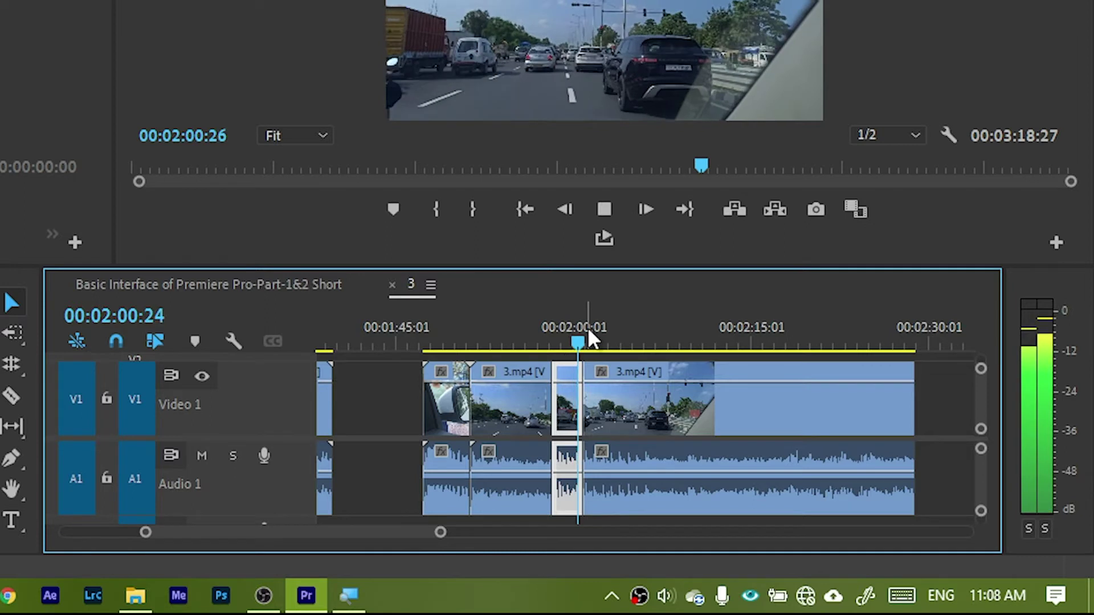
key(space)
- Trim the start of the last 3.mp4 clip later, and extend the preceding clip's end to meet it
click(600, 387)
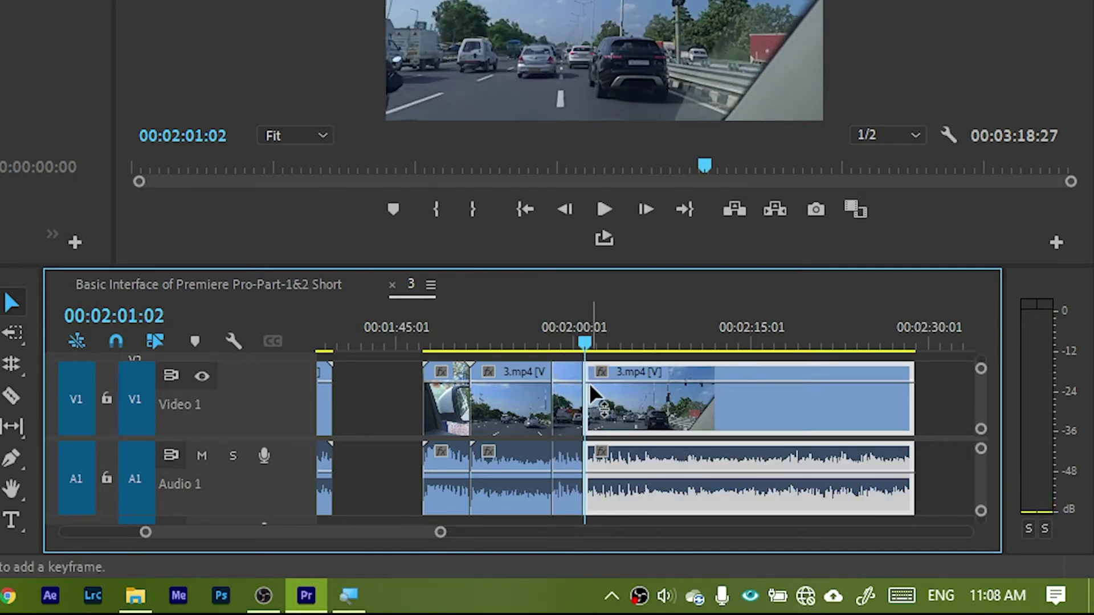
drag(590, 399, 639, 398)
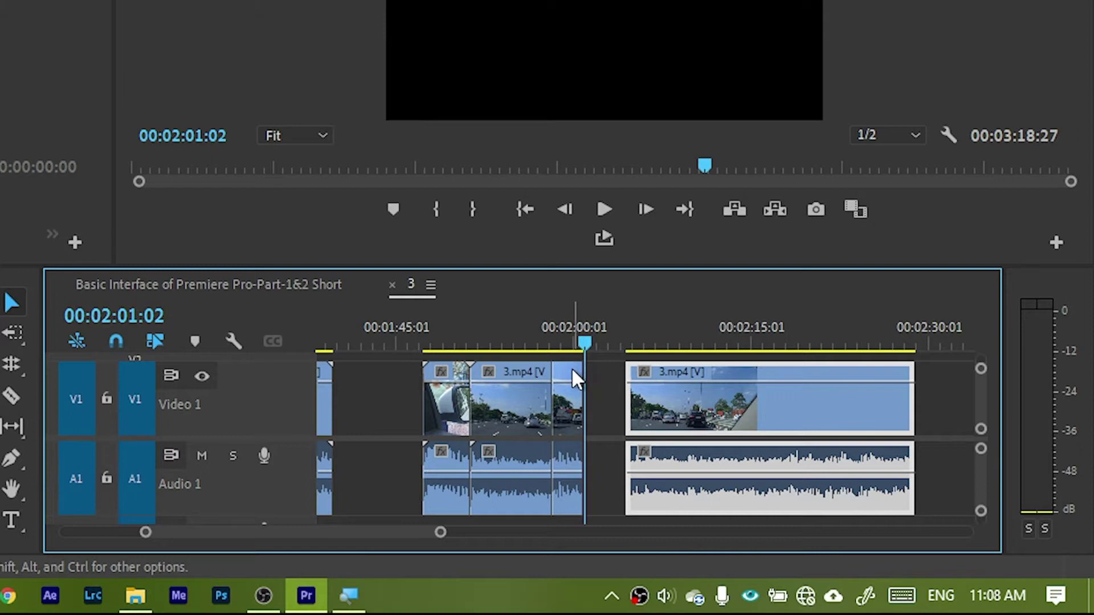
drag(592, 423, 610, 410)
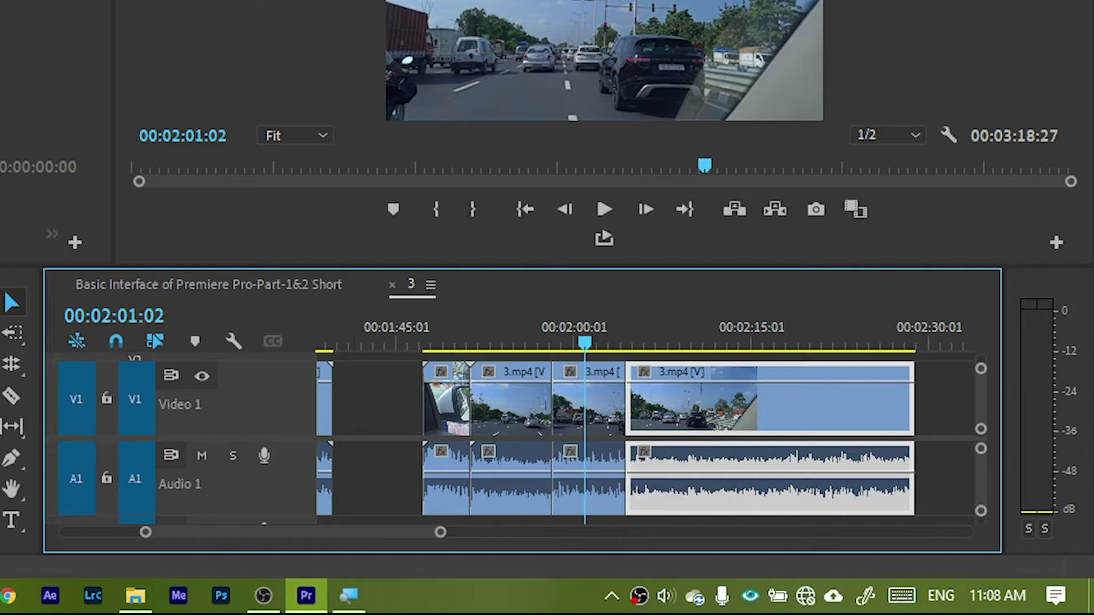
- Use the Rolling Edit tool to move the cut before the last 3.mp4 clip earlier, and save the project
click(15, 366)
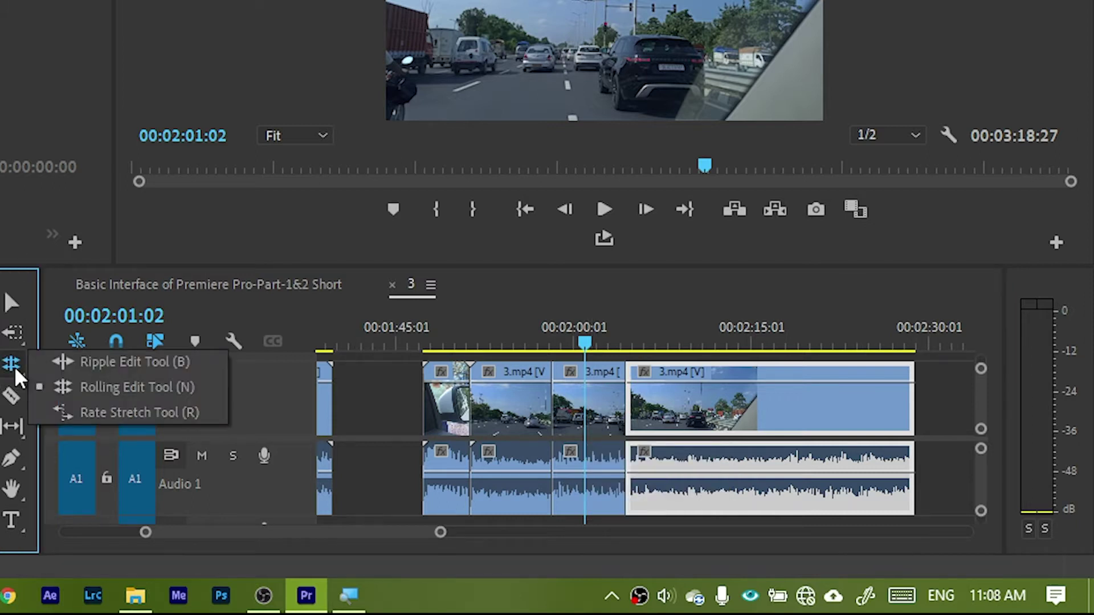
click(74, 383)
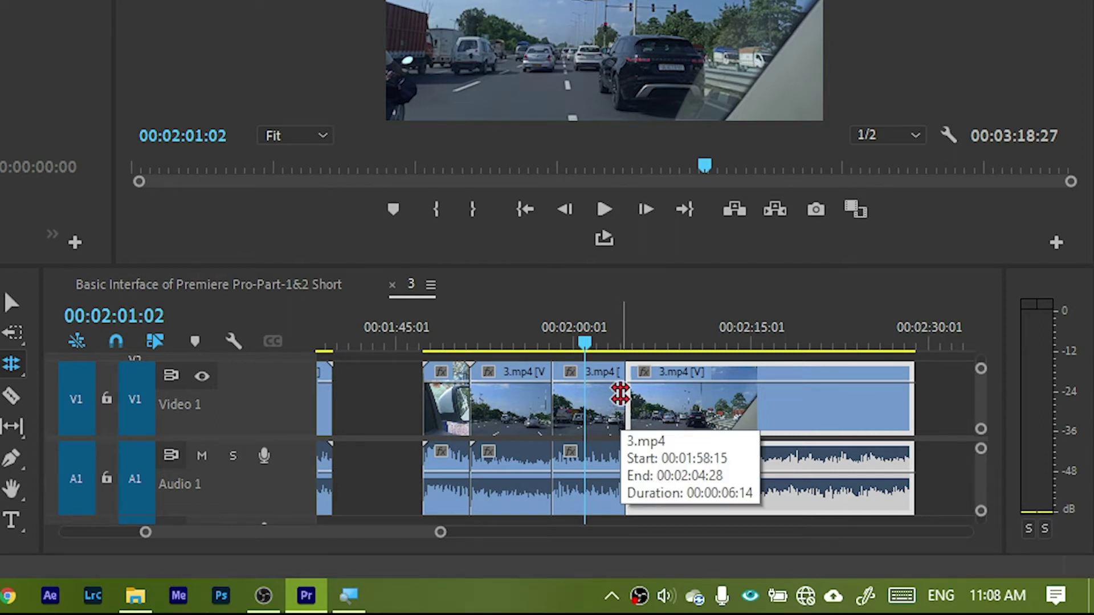
drag(620, 393, 597, 416)
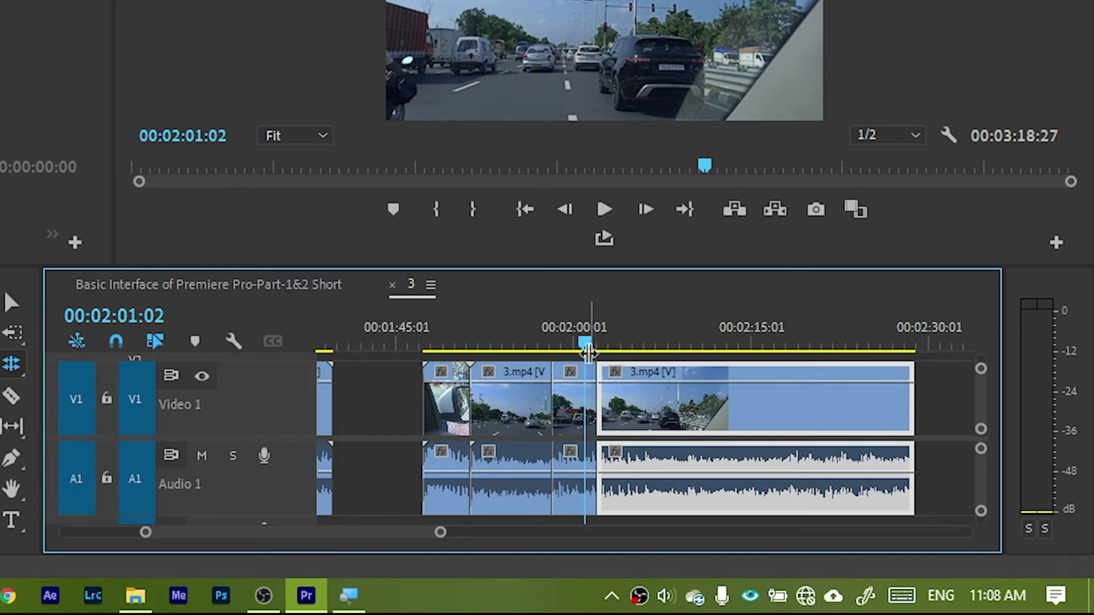
key(ctrl+s)
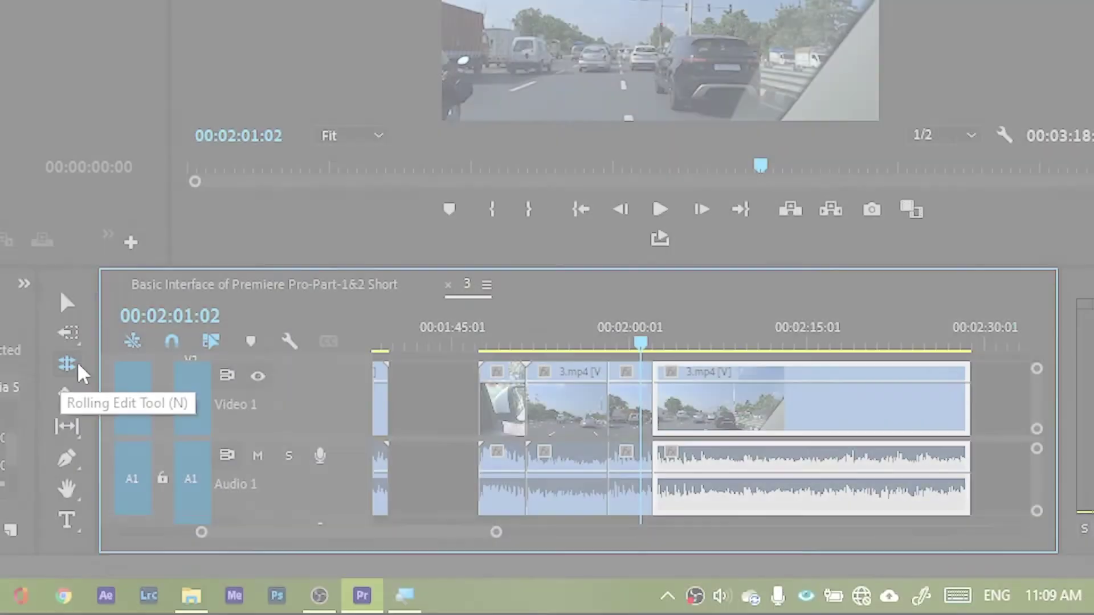
- Use the Rate Stretch tool to shorten the last 3.mp4 clip to about 00:00:06:27, and play it
click(77, 361)
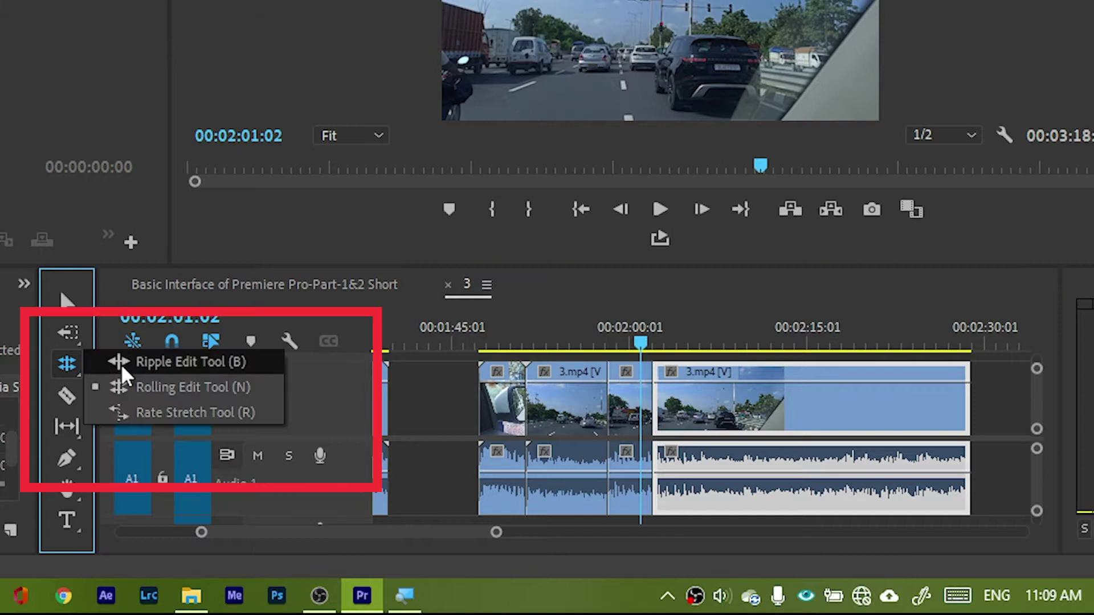
click(217, 411)
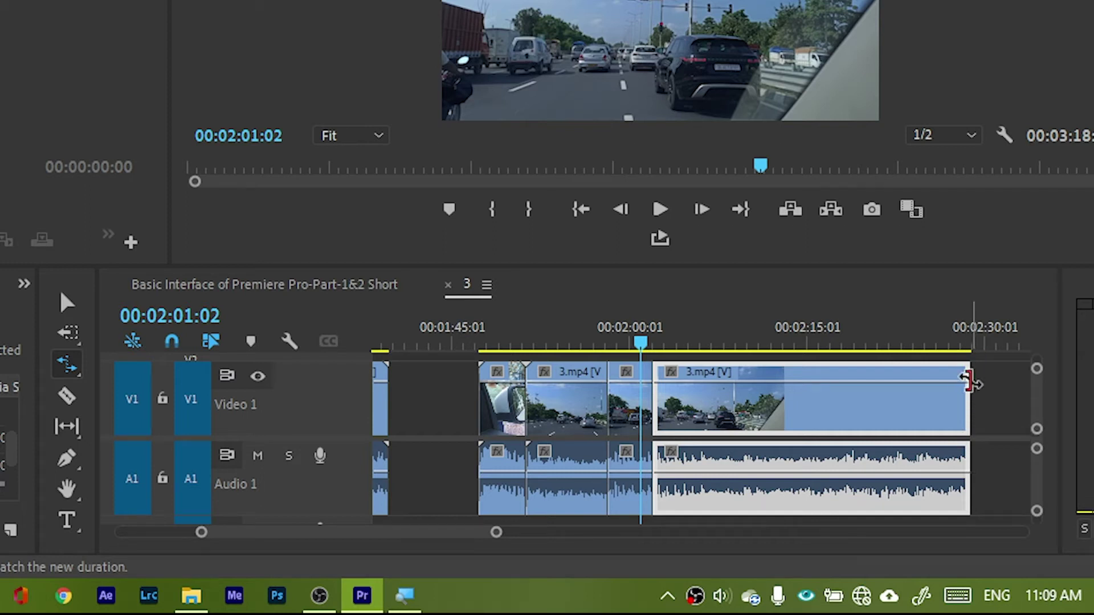
drag(969, 380, 727, 381)
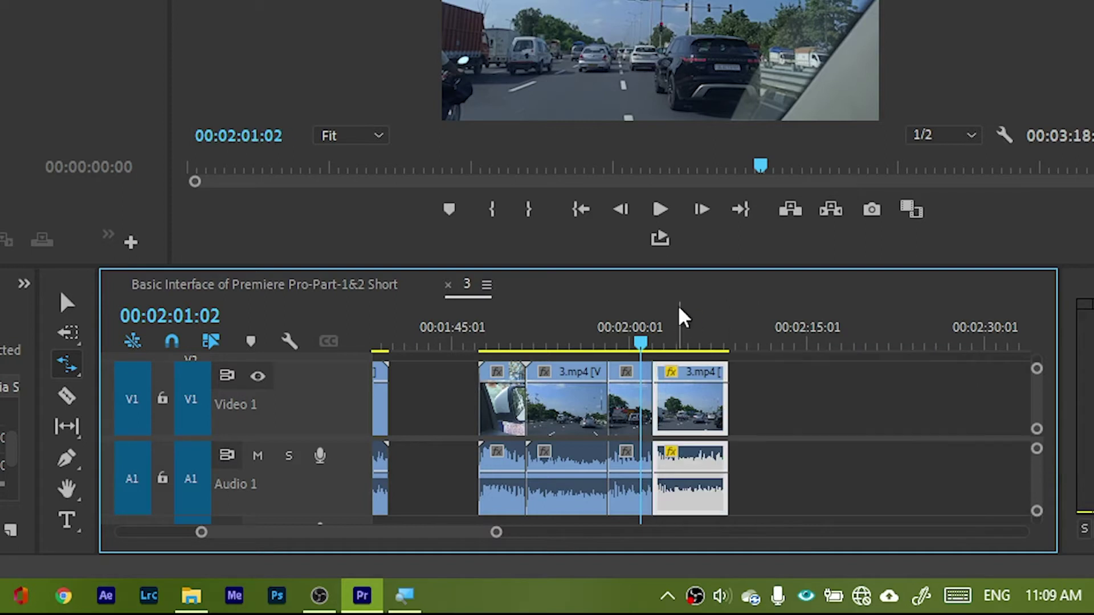
click(680, 344)
key(space)
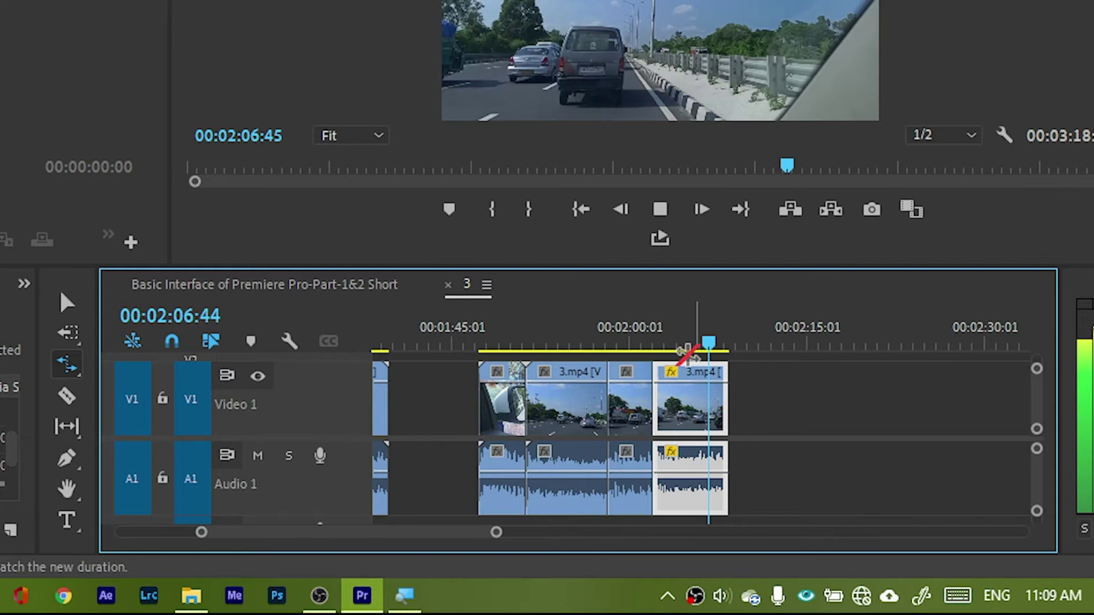
click(662, 342)
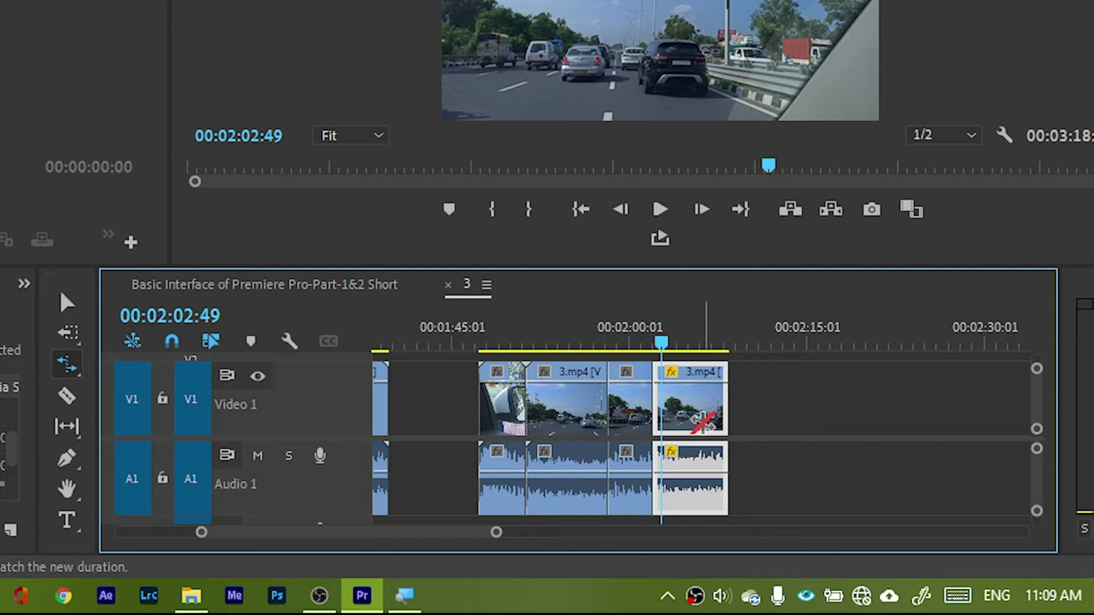
- Set the last 3.mp4 clip's speed to 100%
key(ctrl+r)
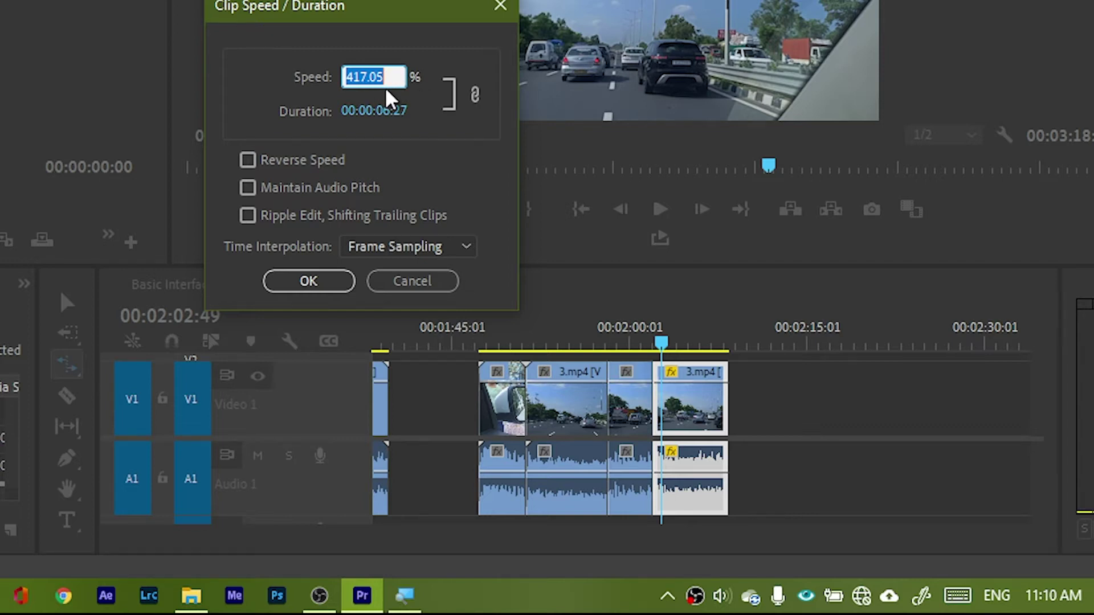
text(100)
click(319, 282)
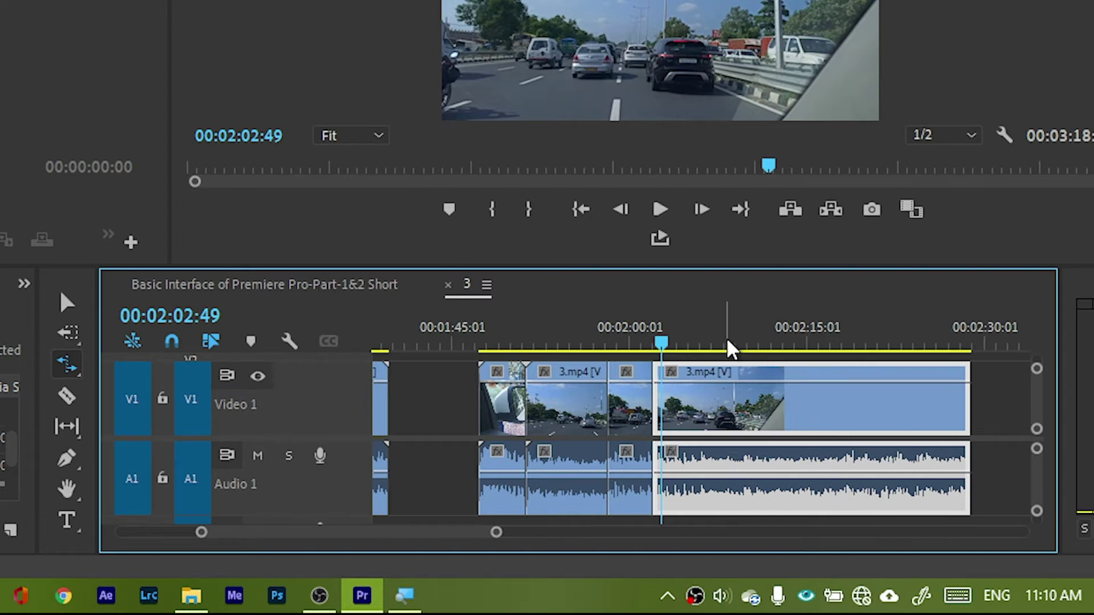
- Set the last 3.mp4 clip's speed to 1000%
key(ctrl+r)
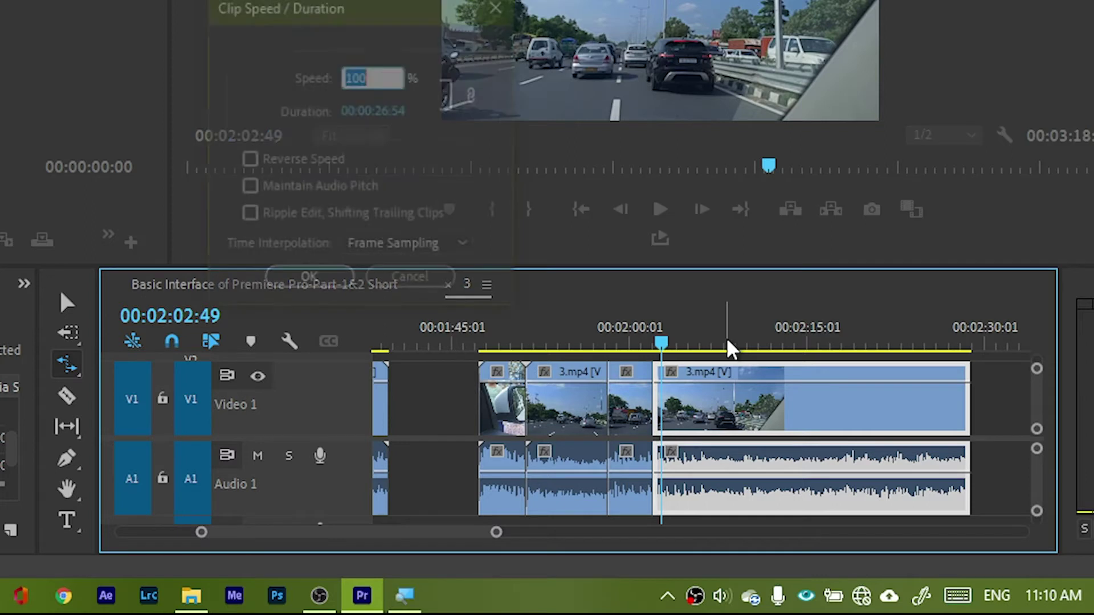
text(1000)
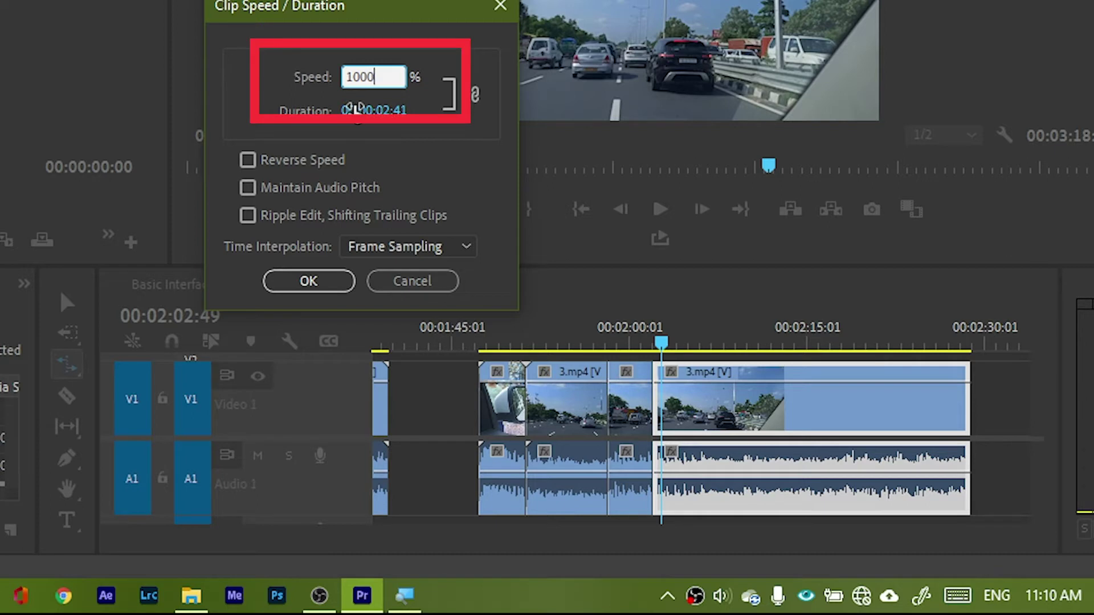
click(308, 281)
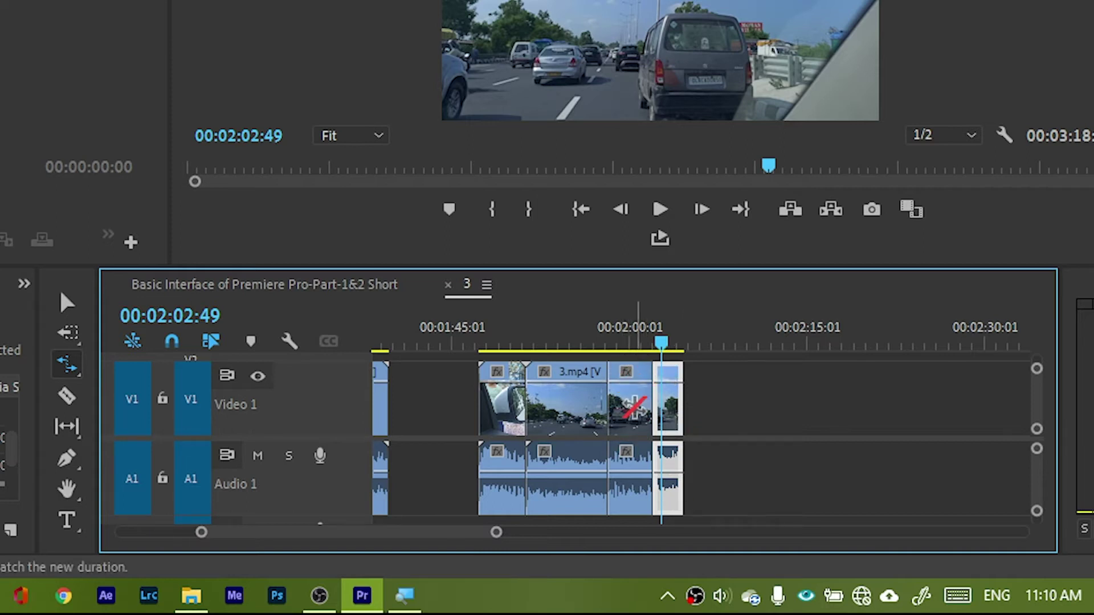
- Set the speed of the 3.mp4 clip directly after 4.mp4 to 500%
click(634, 412)
click(561, 393)
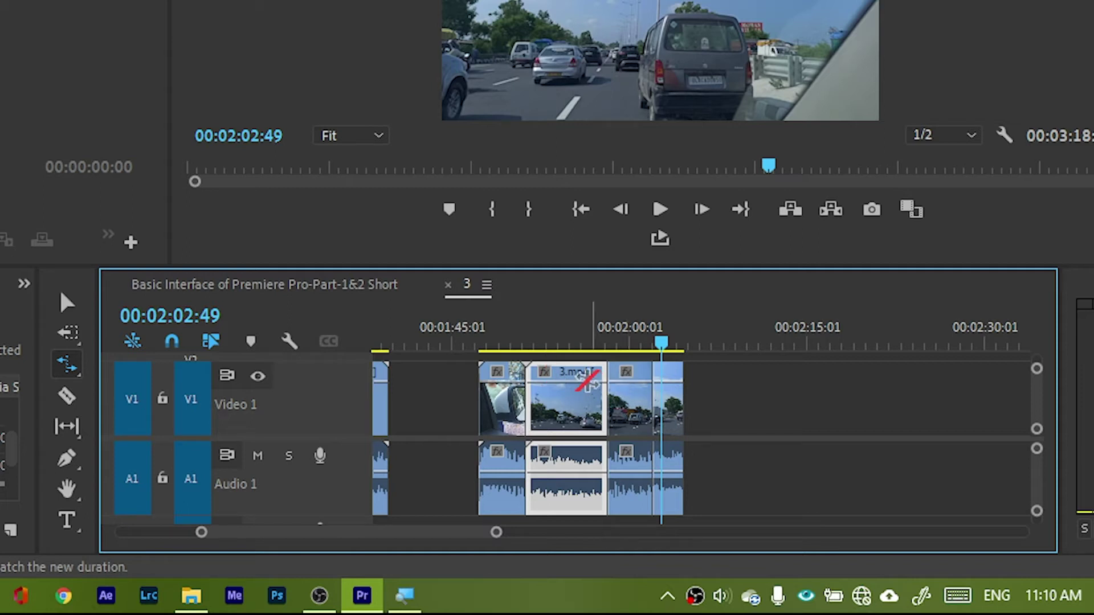
click(561, 347)
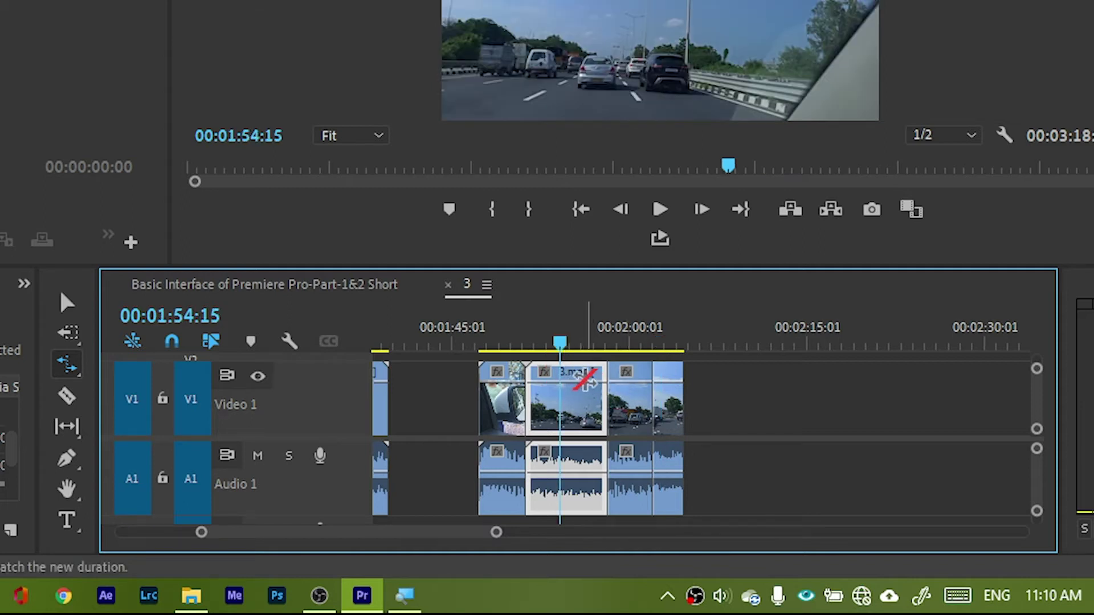
key(ctrl+r)
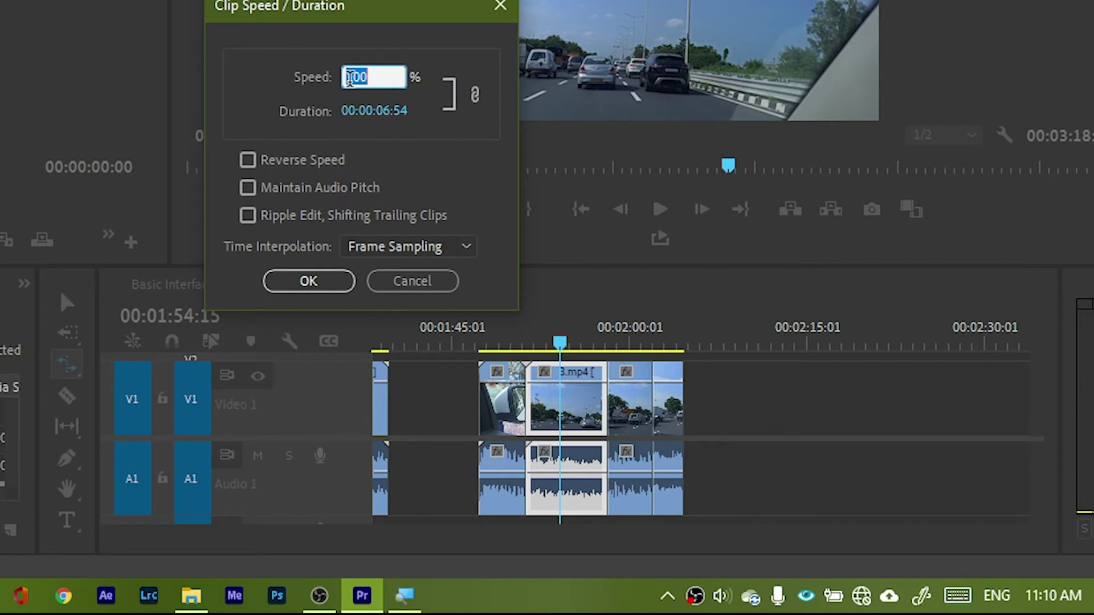
text(500)
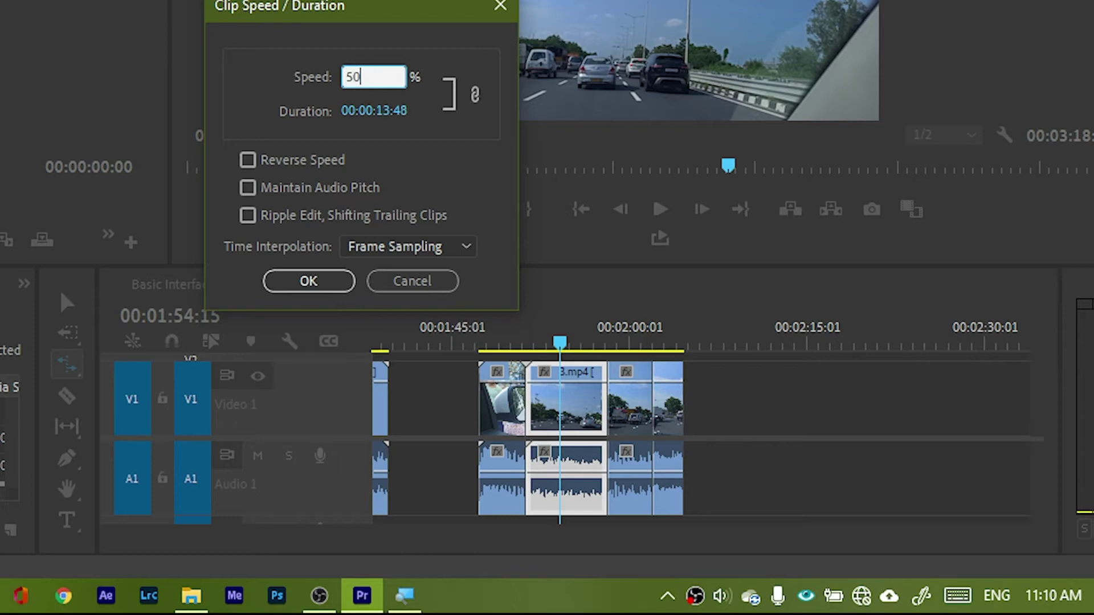
click(342, 286)
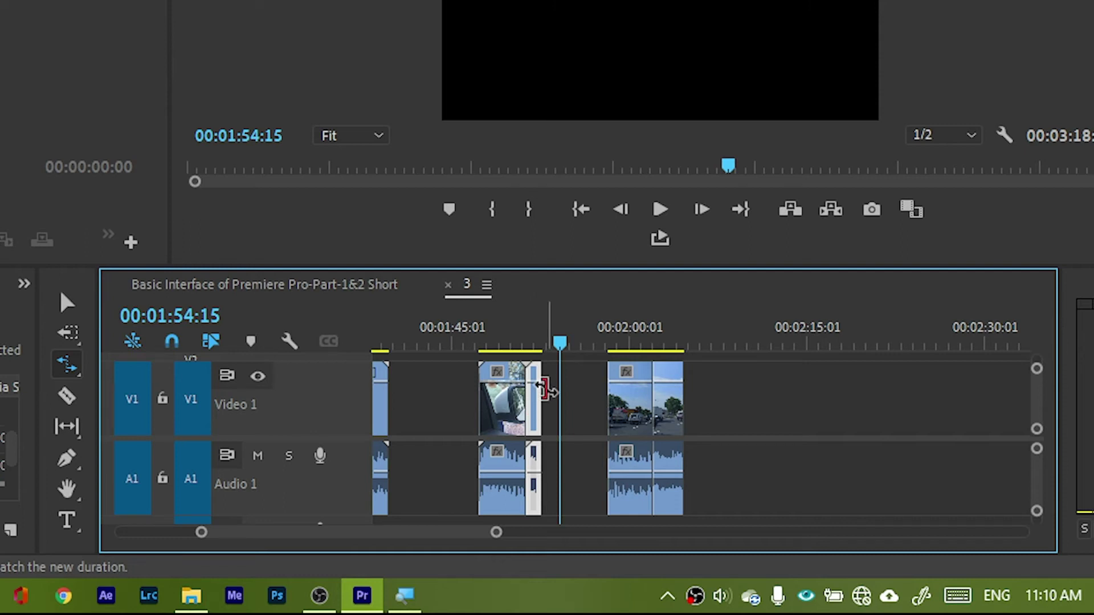
- Use the Rate Stretch tool to lengthen the 3.mp4 clip after 4.mp4 to about 00:00:03:40
mouse_move(555, 340)
mouse_down()
mouse_move(545, 346)
mouse_move(570, 346)
mouse_move(552, 345)
mouse_up()
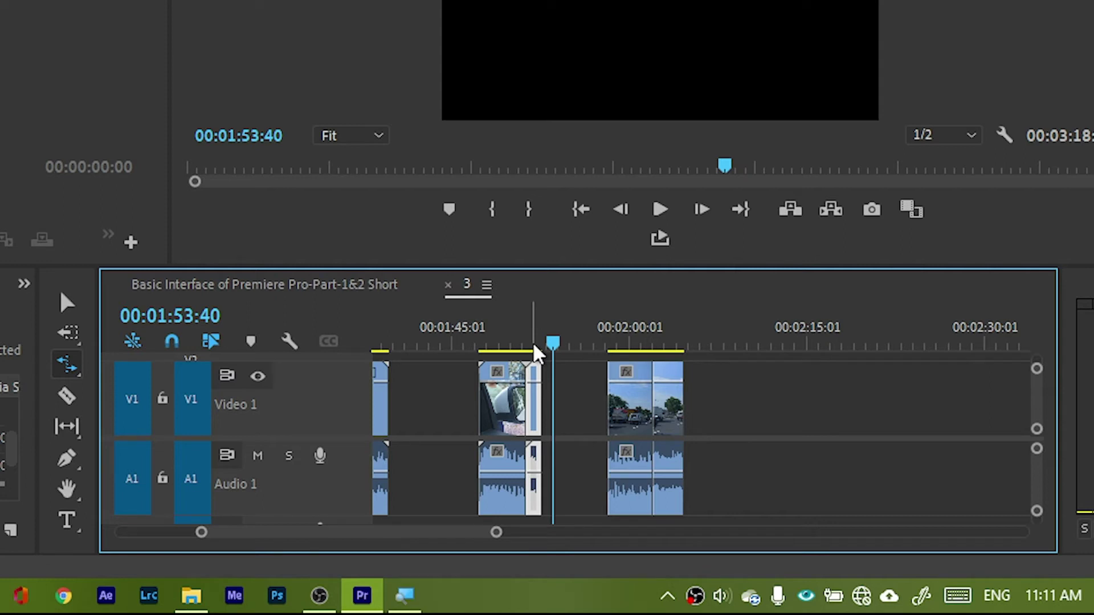
drag(529, 384, 561, 391)
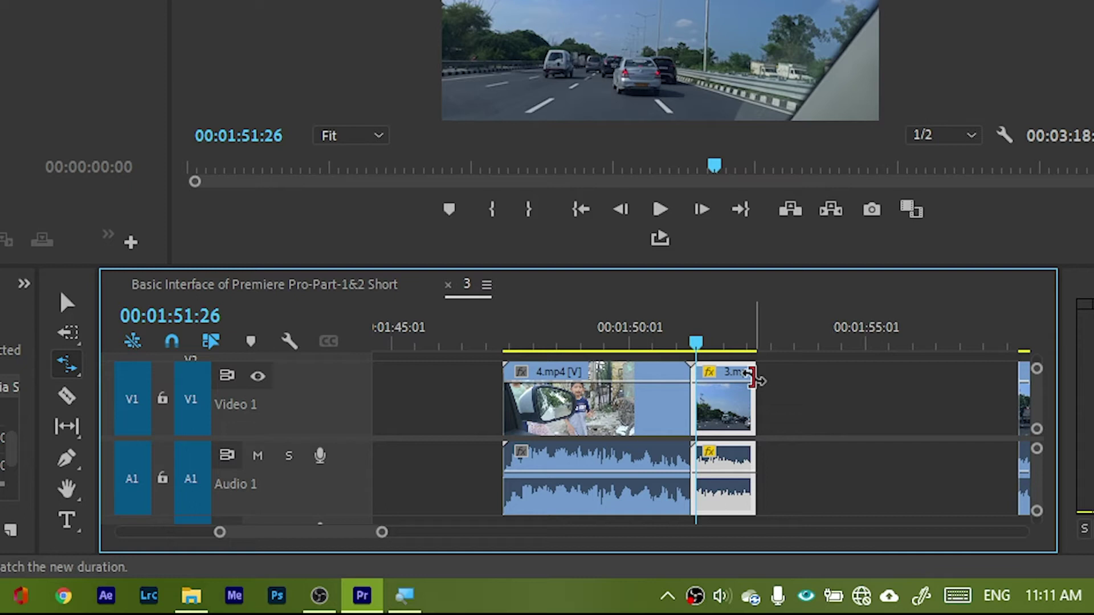
drag(751, 376, 842, 389)
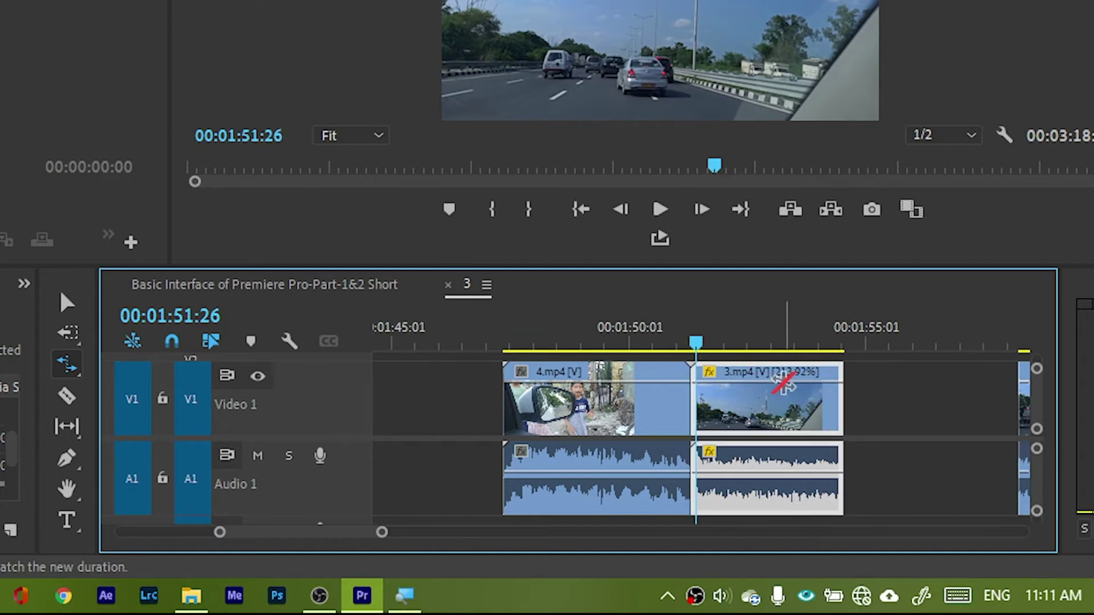
drag(841, 373, 861, 374)
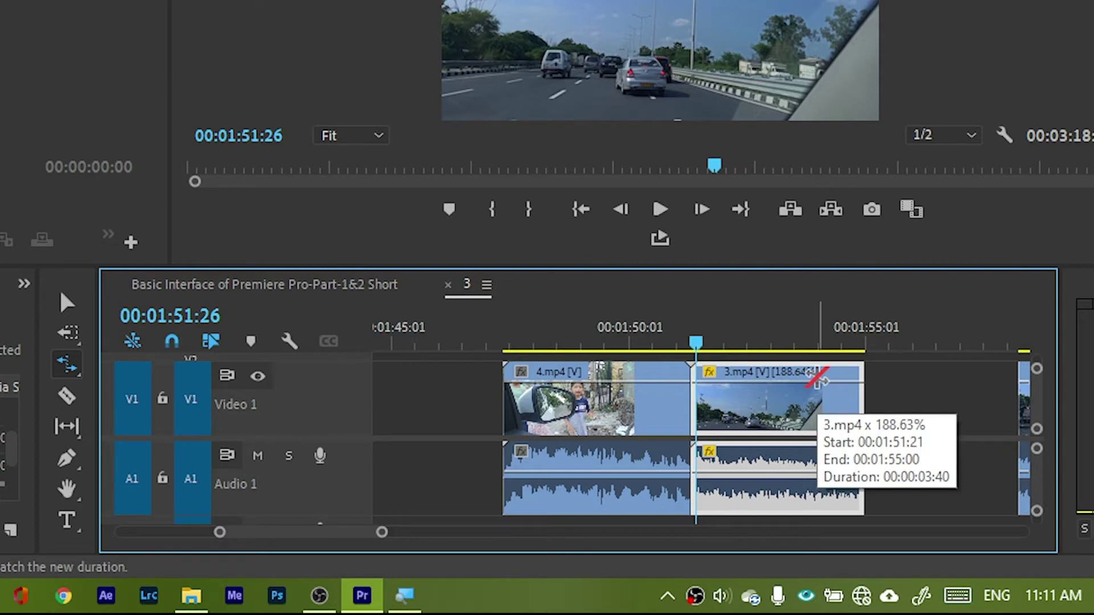
- Set the speed of the 3.mp4 clip after 4.mp4 to 50%
key(ctrl+r)
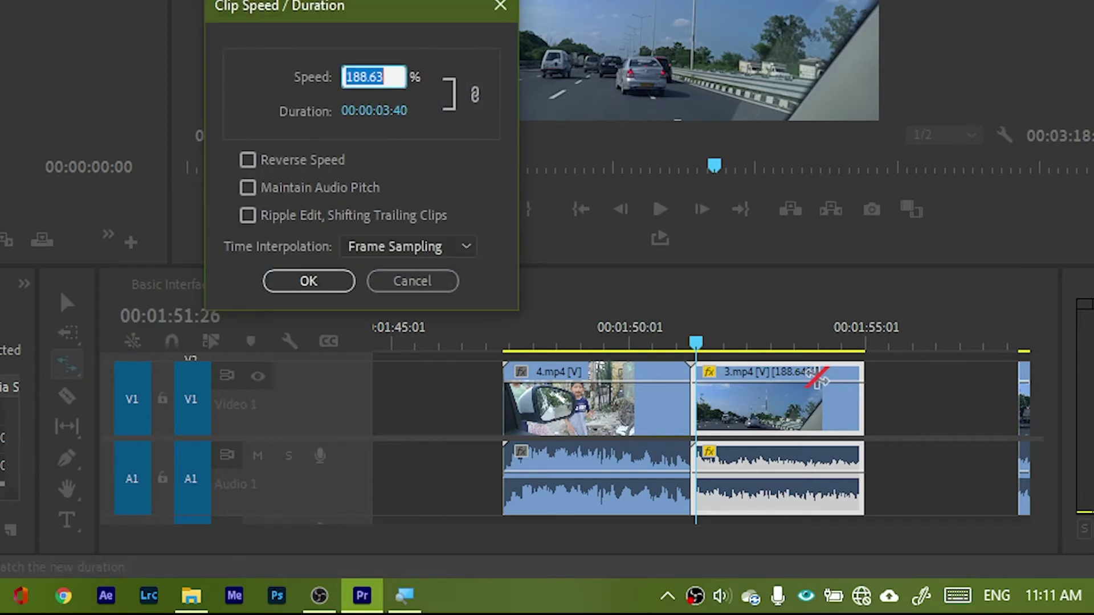
text(50)
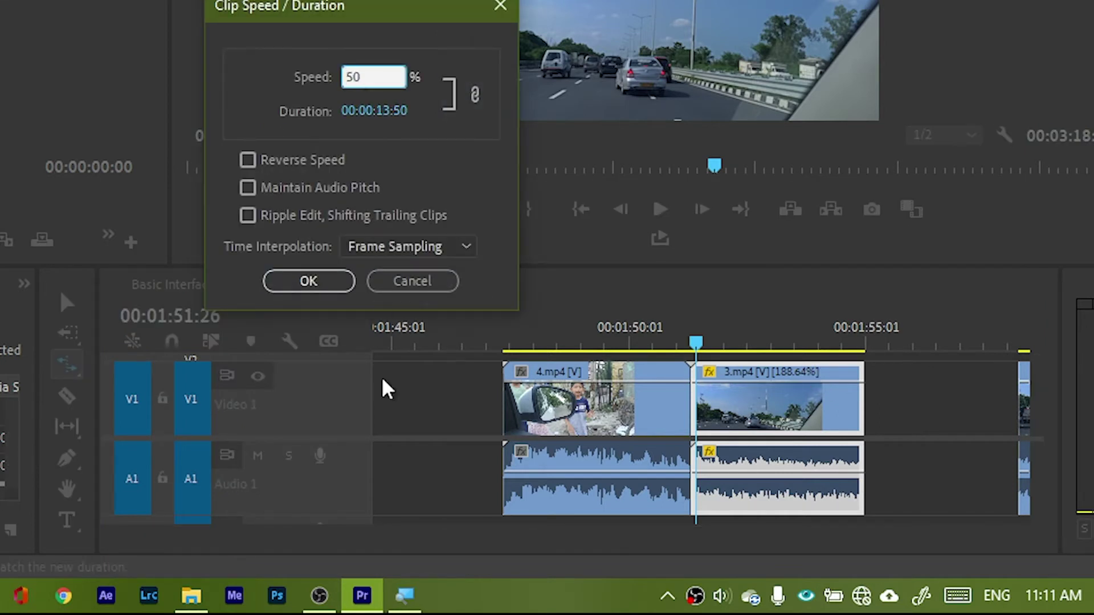
click(337, 288)
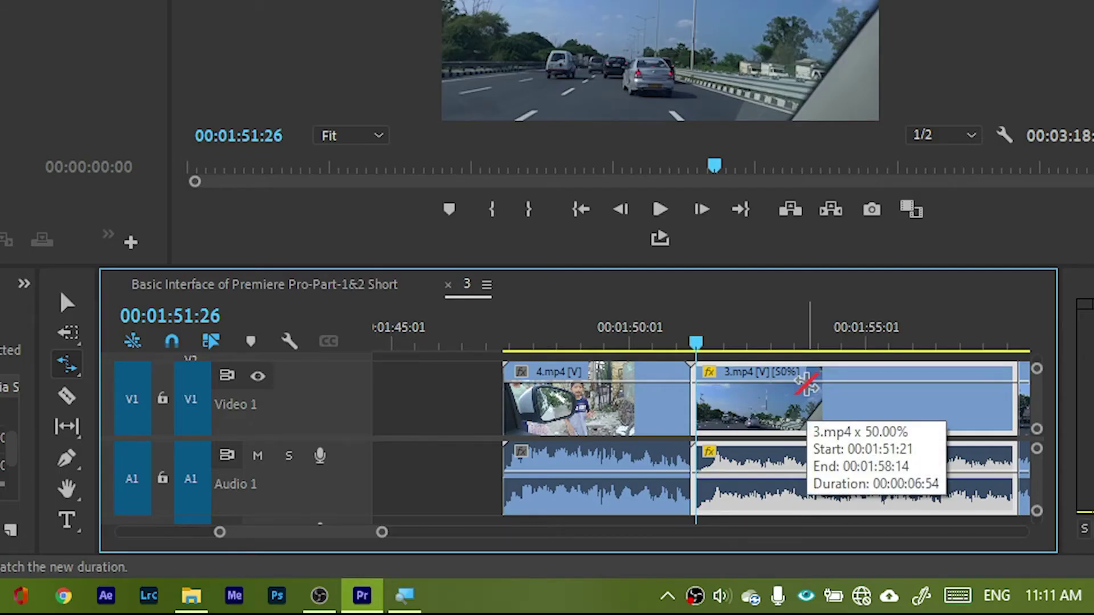
- Rate-stretch the start of the 4.mp4 clip earlier, slowing it to about 93.7%, and keep the Rate Stretch tool active
drag(382, 533, 412, 534)
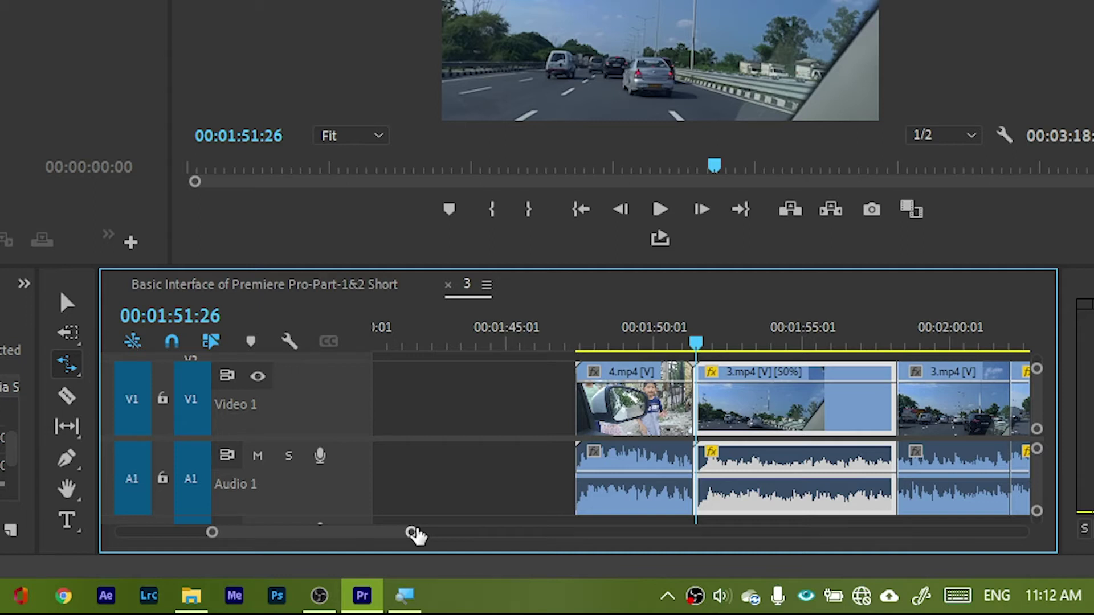
click(594, 418)
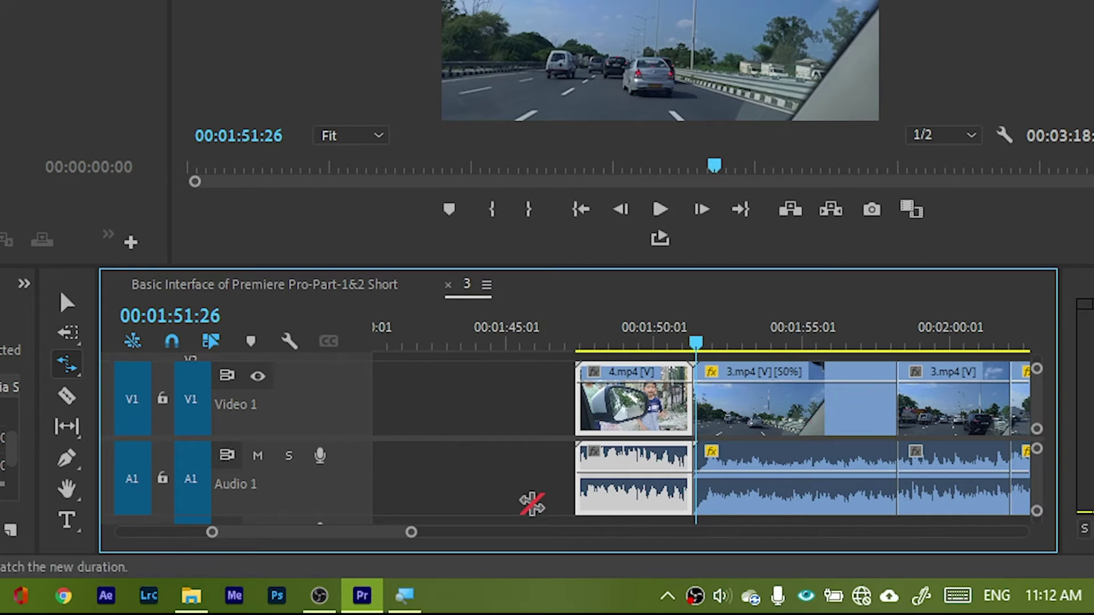
key(minus)
mouse_move(646, 408)
mouse_down()
mouse_move(666, 406)
mouse_move(562, 416)
mouse_move(638, 393)
mouse_up()
click(53, 358)
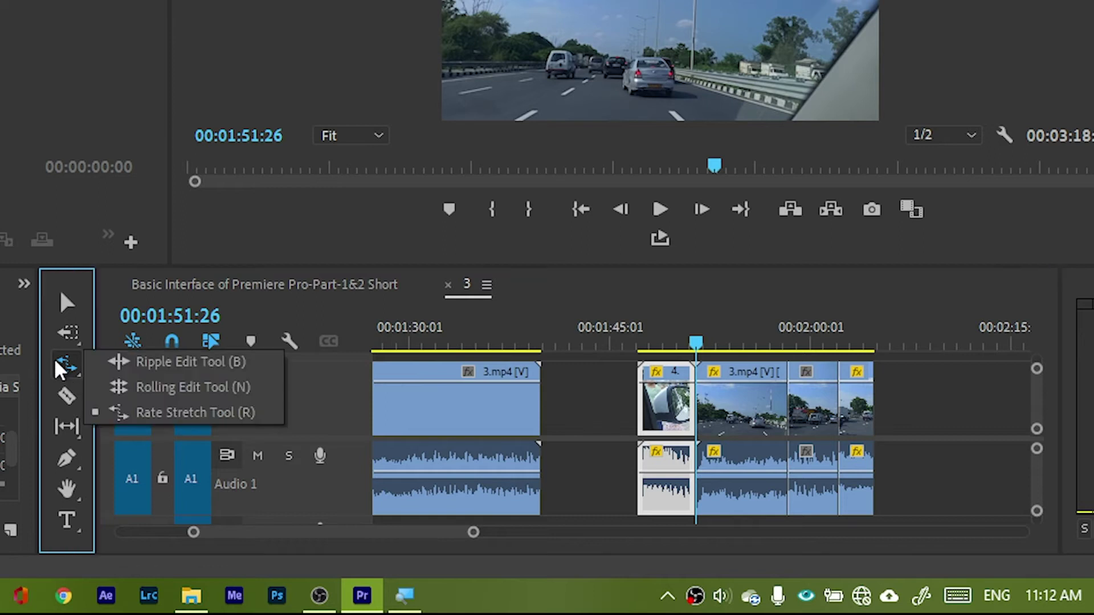
click(163, 406)
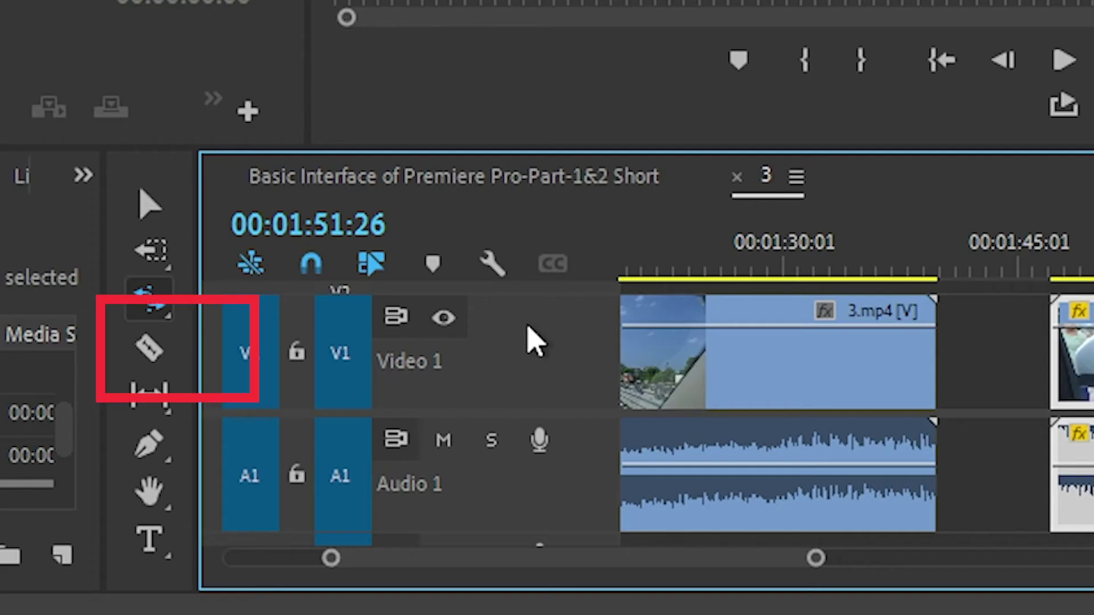
- Split the 3.mp4 clip before the gap into several short segments with the Razor tool
click(149, 347)
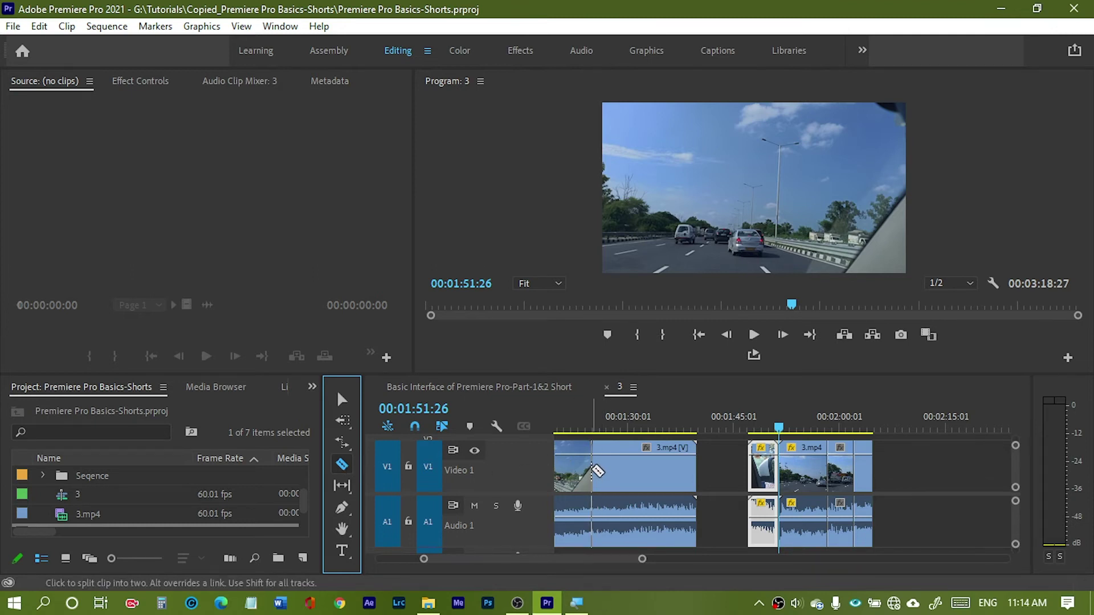
click(592, 466)
click(624, 467)
click(665, 468)
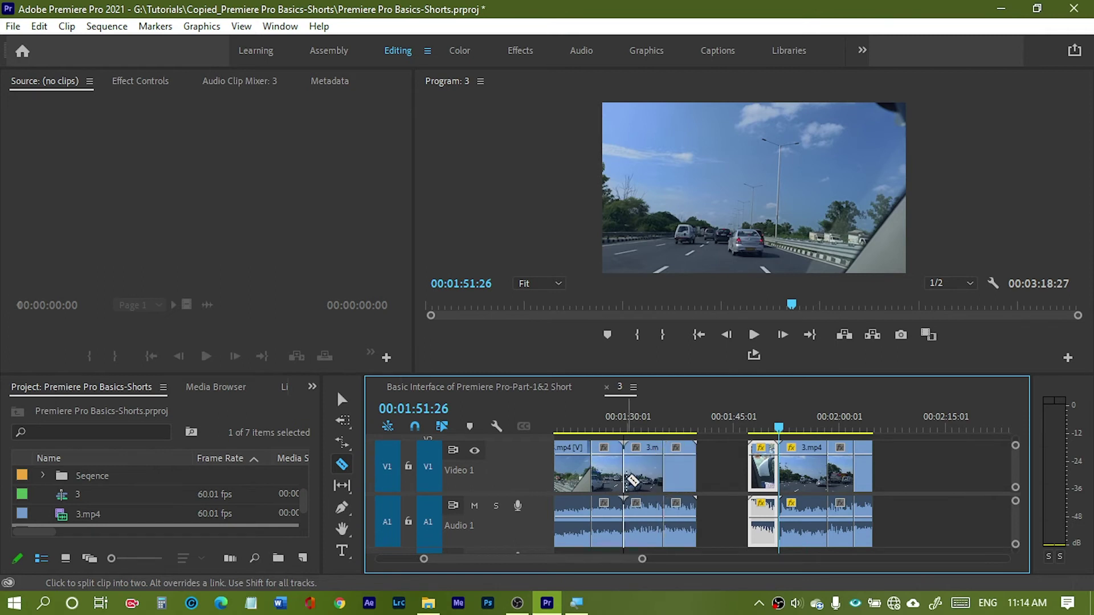
click(569, 466)
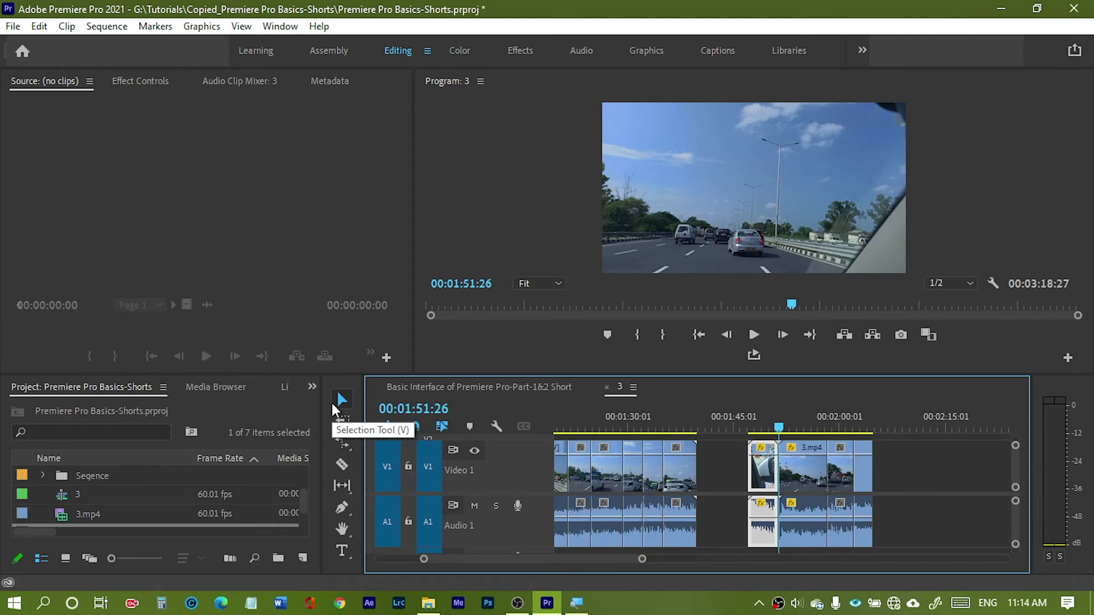
- Delete the short 3.mp4 segment before the 00:01:30:01 mark, leaving a gap in the timeline
click(341, 400)
click(582, 471)
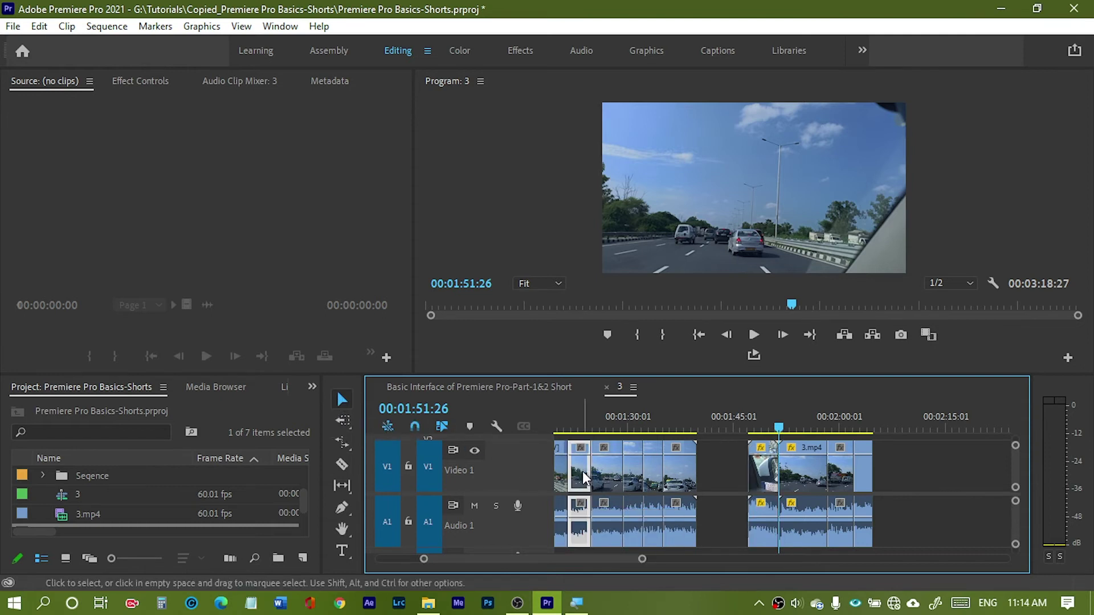
key(Delete)
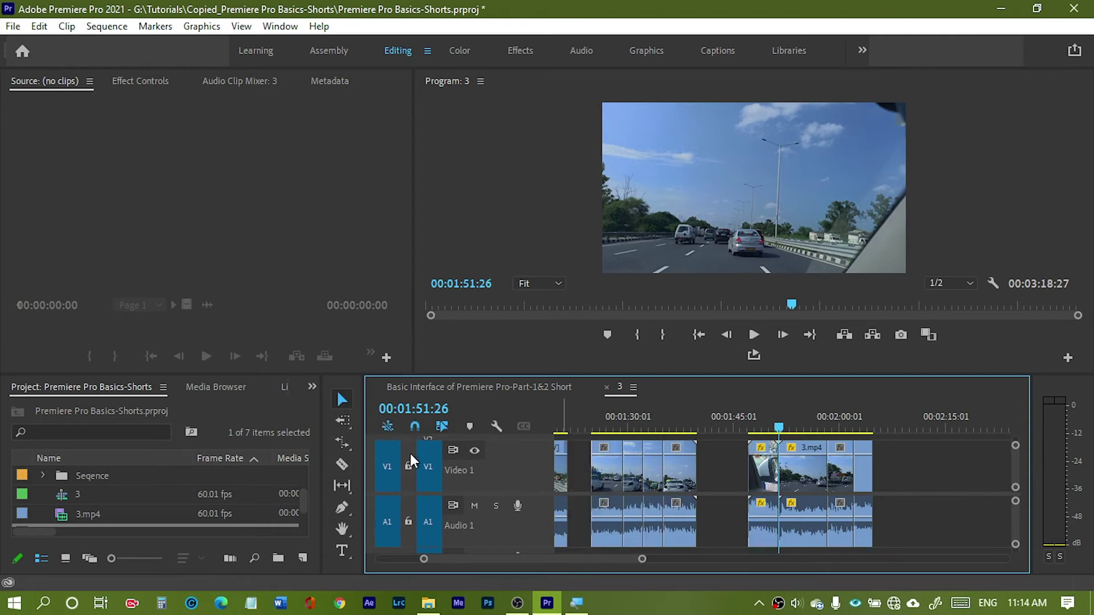
- Split the remaining 3.mp4 segments around 00:01:30:01 at two more points with the Razor tool and return to the Selection tool
click(342, 467)
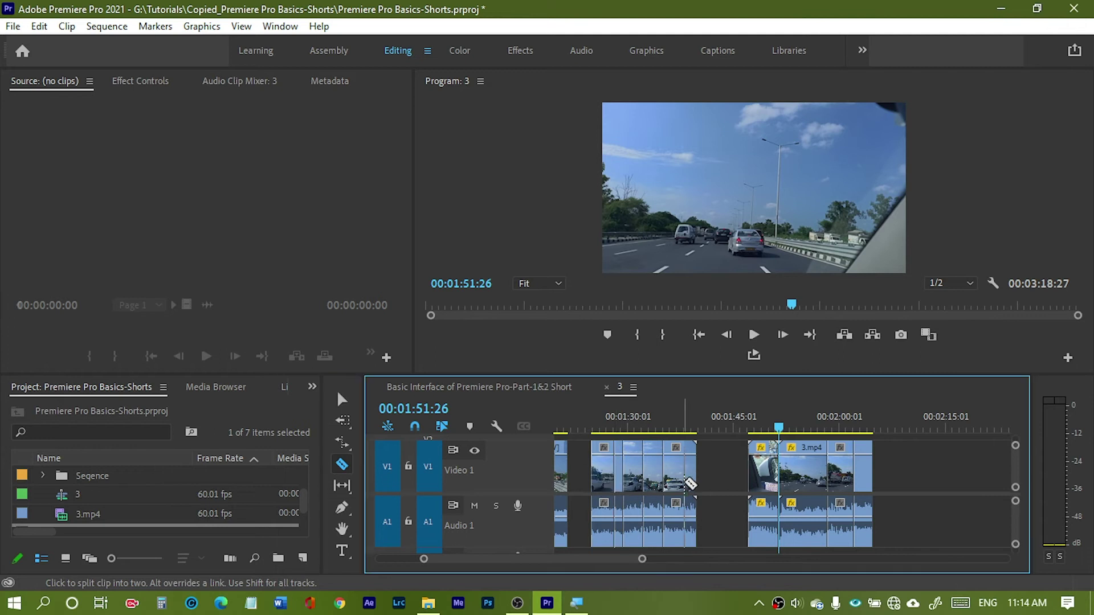
click(682, 474)
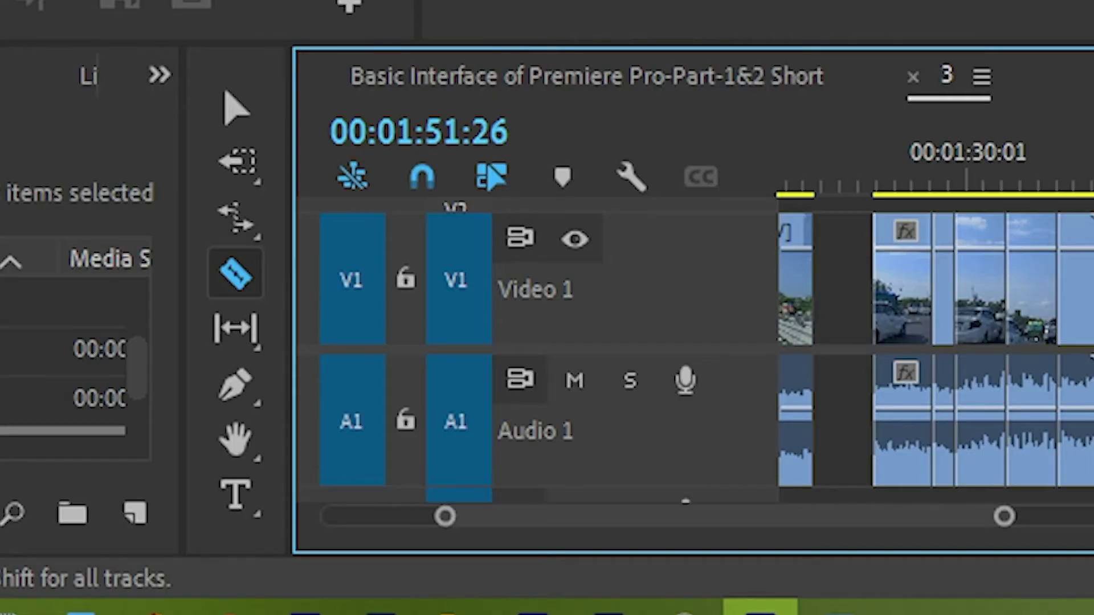
key(v)
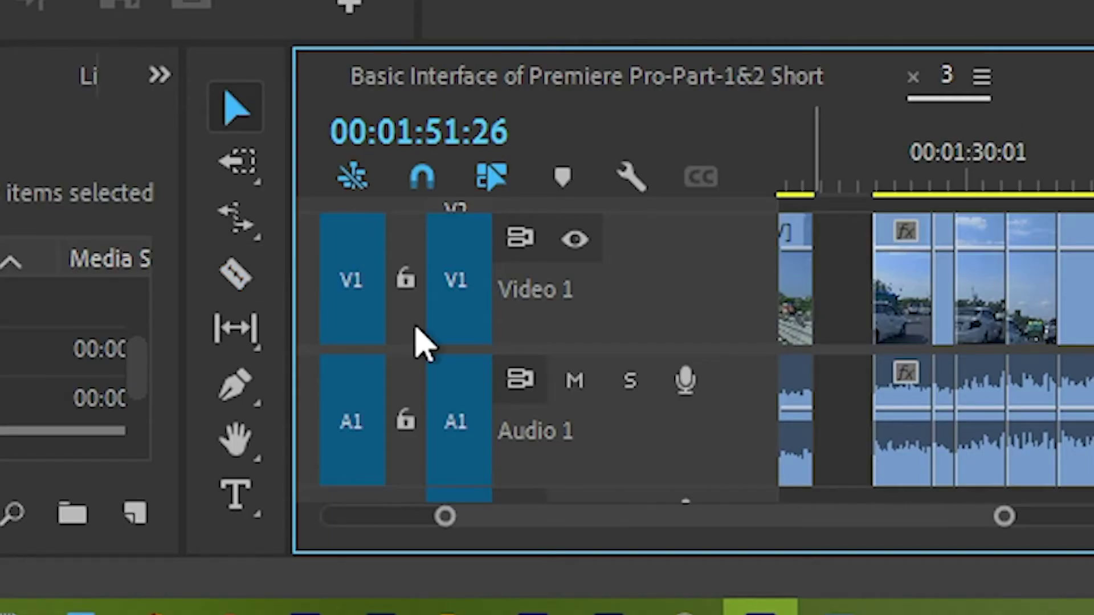
- Activate the Slip tool and select the short 3.mp4 segment at 00:01:35:07
click(261, 327)
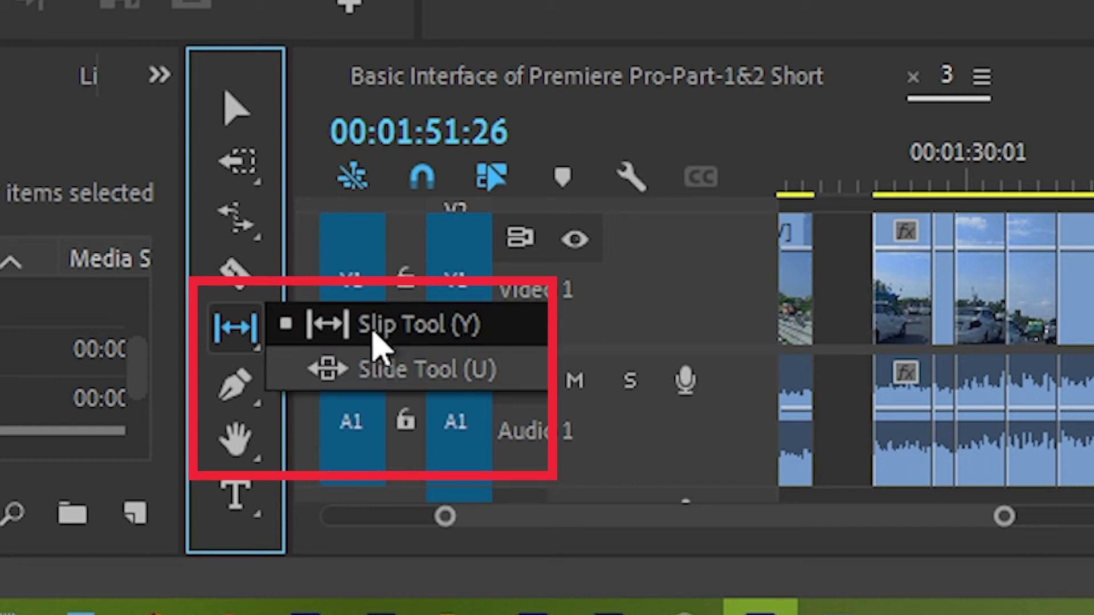
click(238, 278)
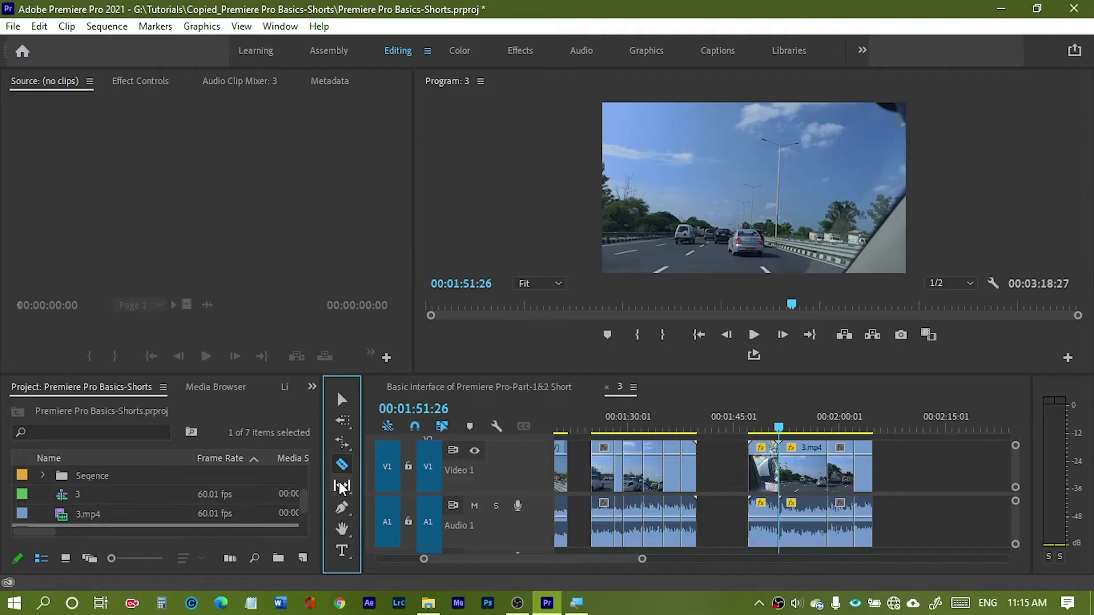
click(234, 329)
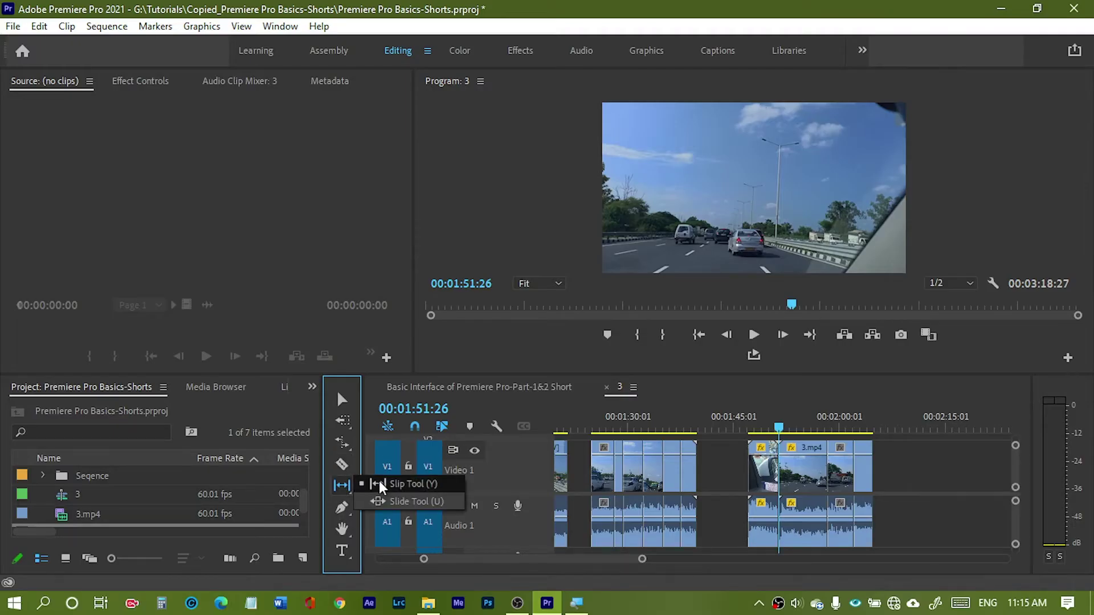
click(381, 485)
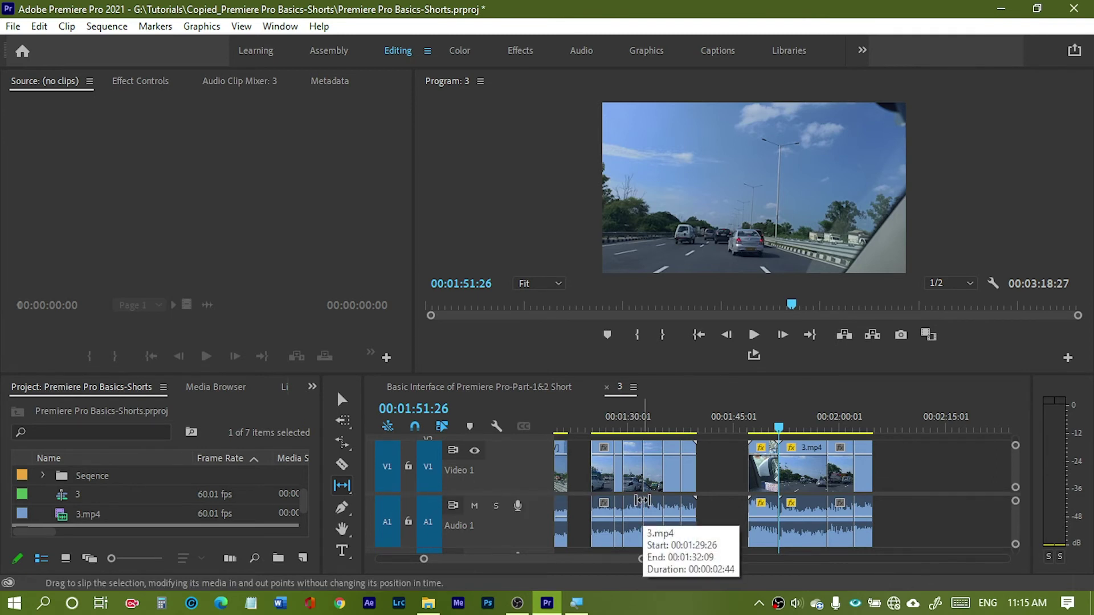
drag(757, 428, 667, 427)
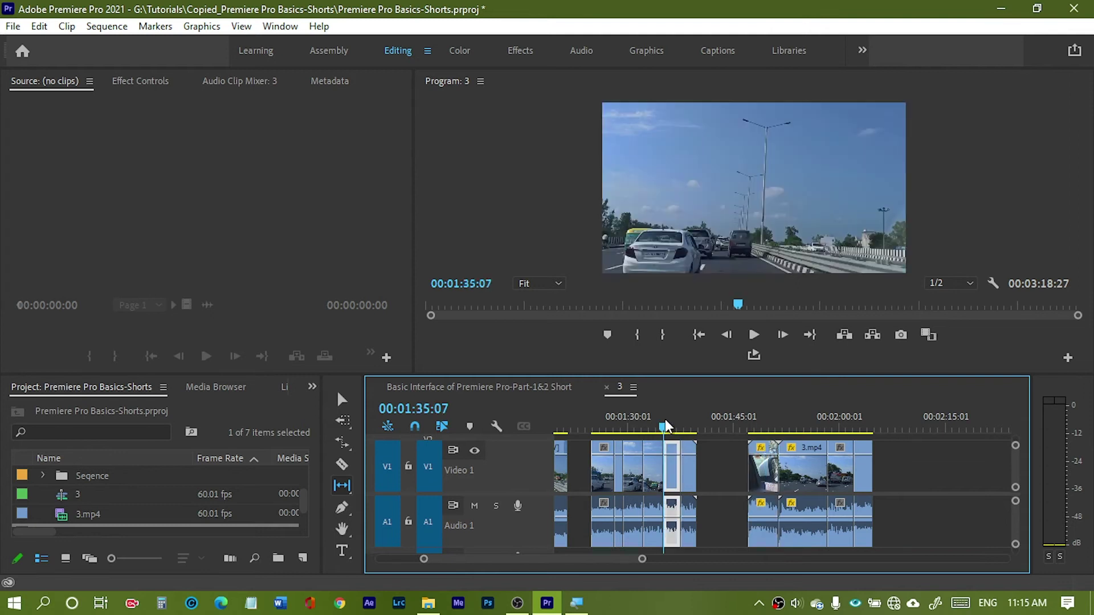
key(equal)
key(equal)
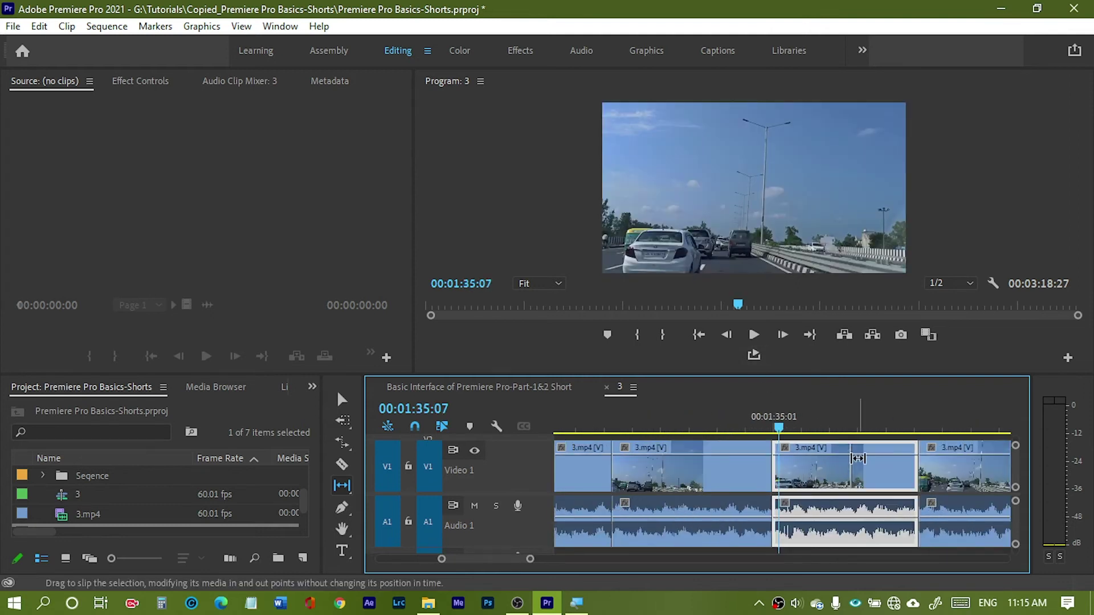
- Place a short trimmed piece of the 4.mp4 clip directly after the last 3.mp4 segment before the gap and preview it
key(v)
scroll(995, 442, down, 5)
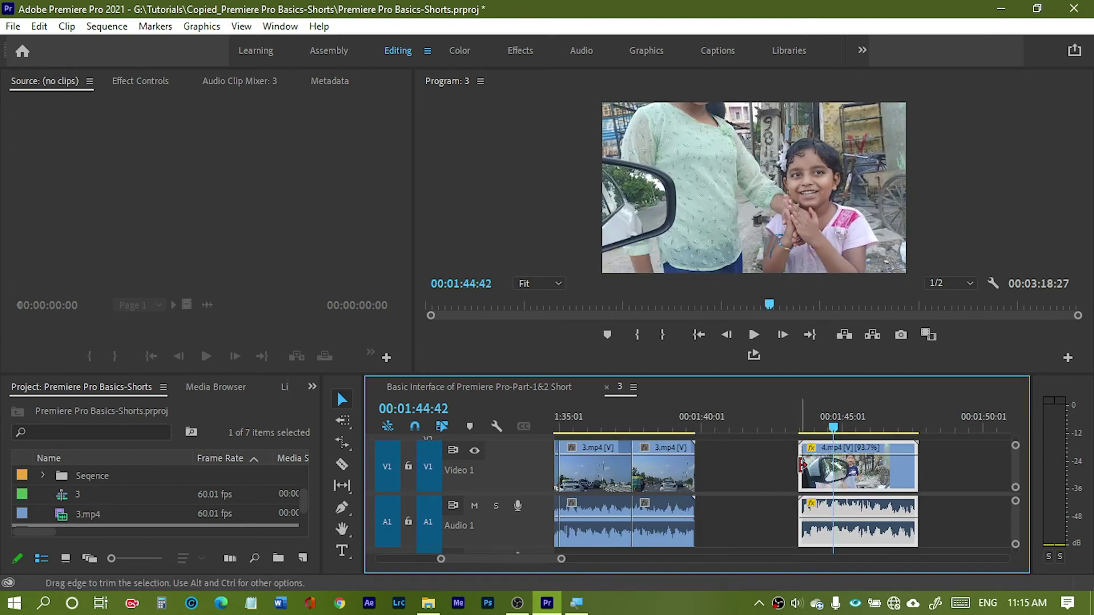
drag(803, 465, 813, 464)
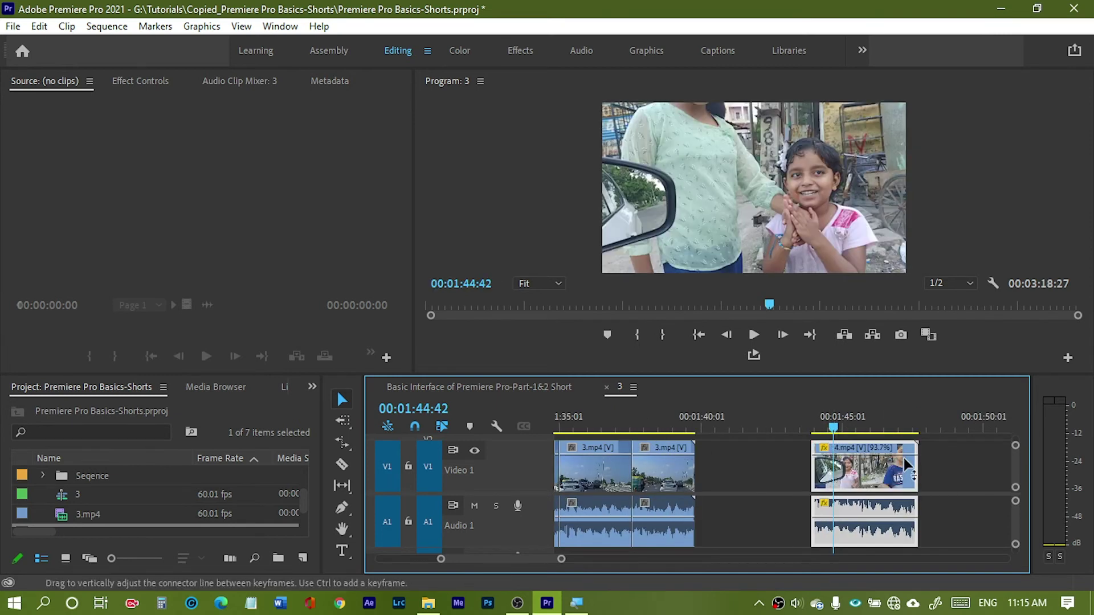
drag(918, 456, 703, 464)
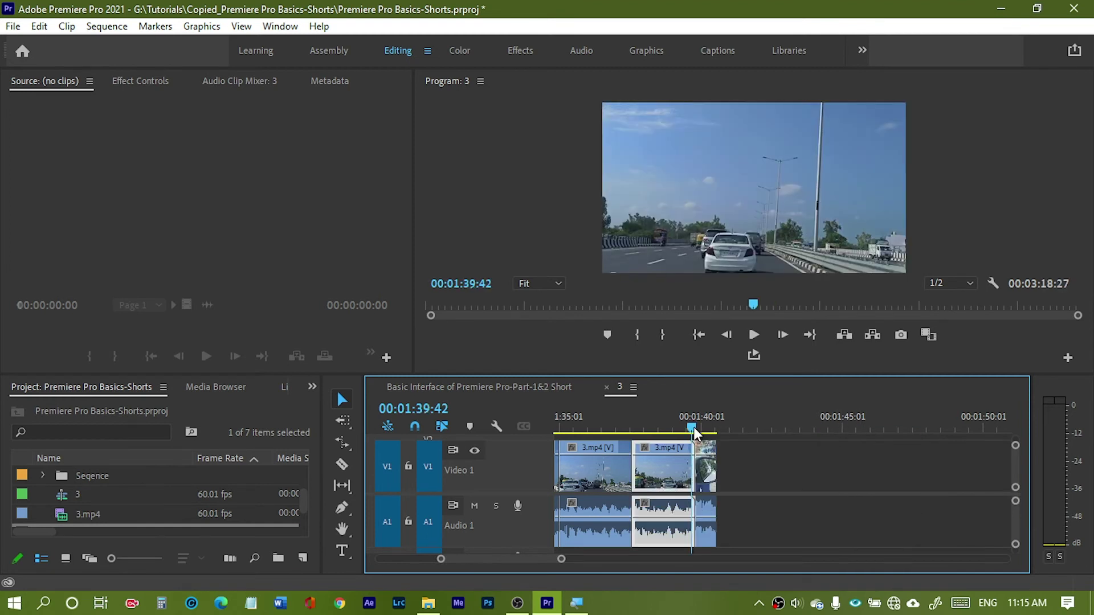
key(space)
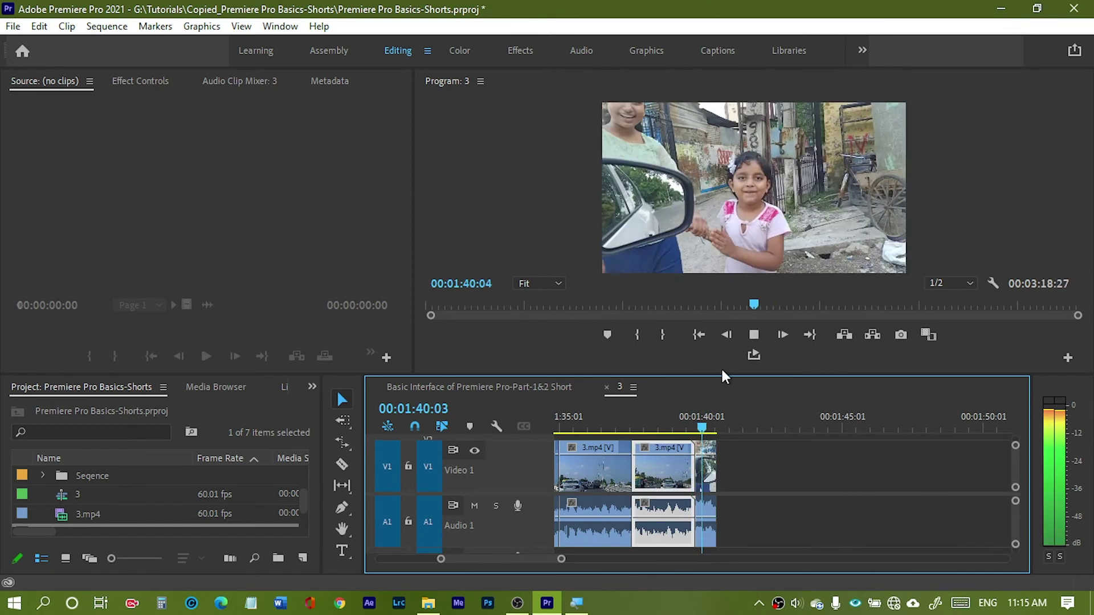
drag(694, 427, 712, 428)
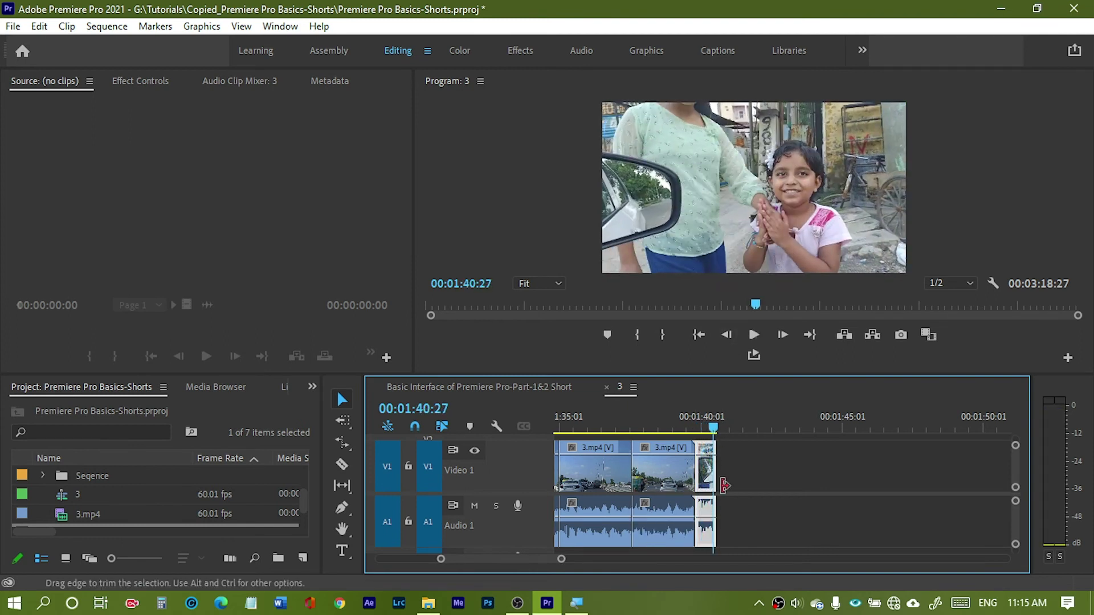
- Extend the end of the short 4.mp4 piece past 00:01:40:27 and scrub through it to preview the added footage
drag(710, 473, 730, 472)
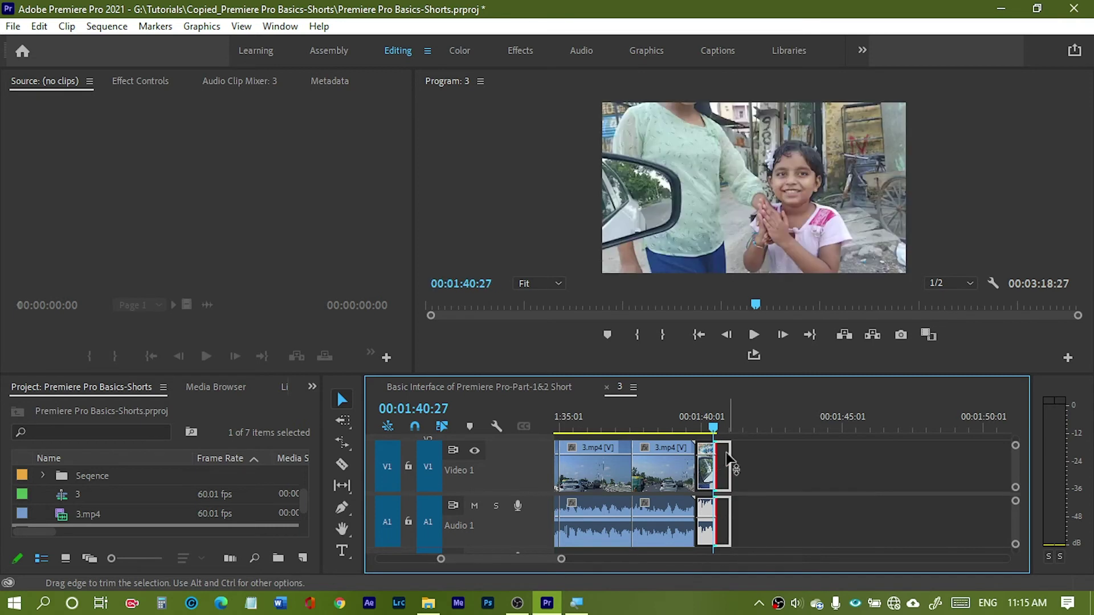
click(696, 428)
drag(692, 429, 715, 437)
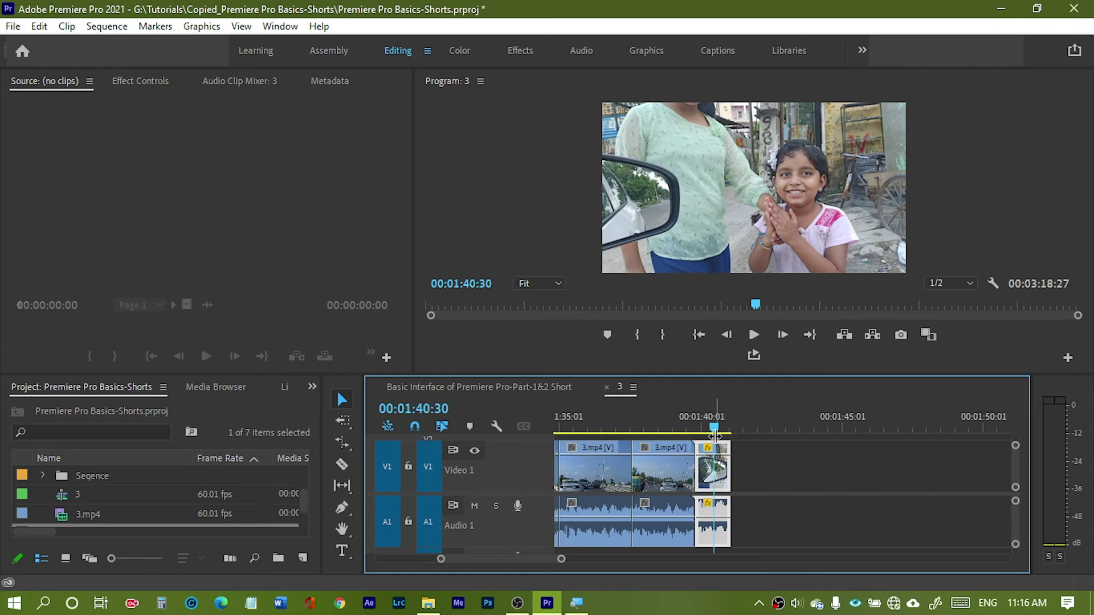
- Place a copy of the short 3.mp4 segment directly after the 4.mp4 piece, then select the 4.mp4 piece between its neighbours
drag(597, 476, 722, 470)
click(722, 470)
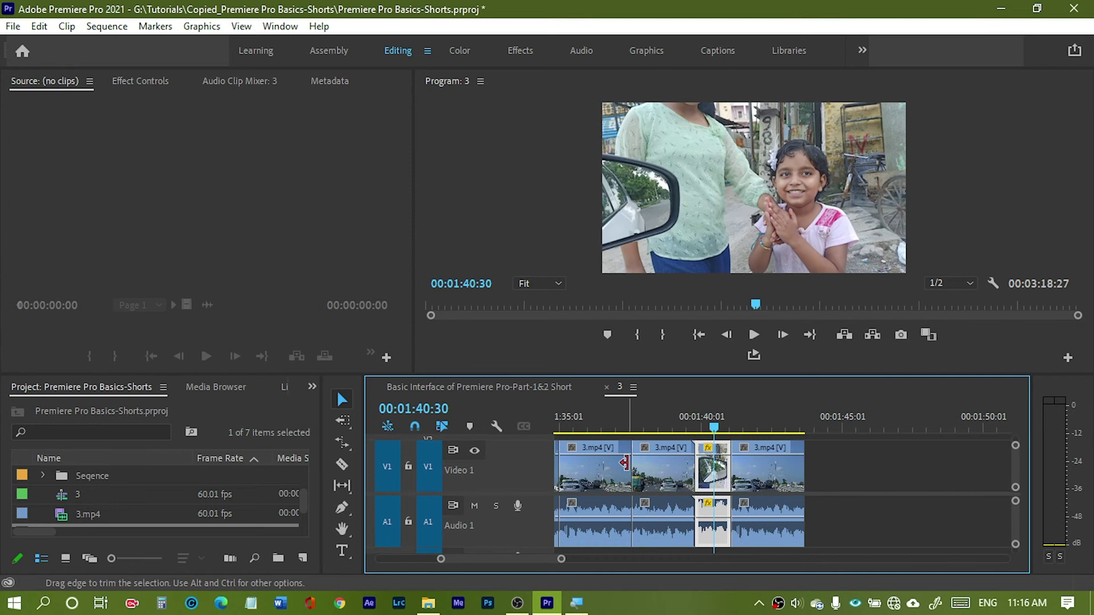
click(664, 471)
click(758, 472)
click(697, 472)
click(720, 462)
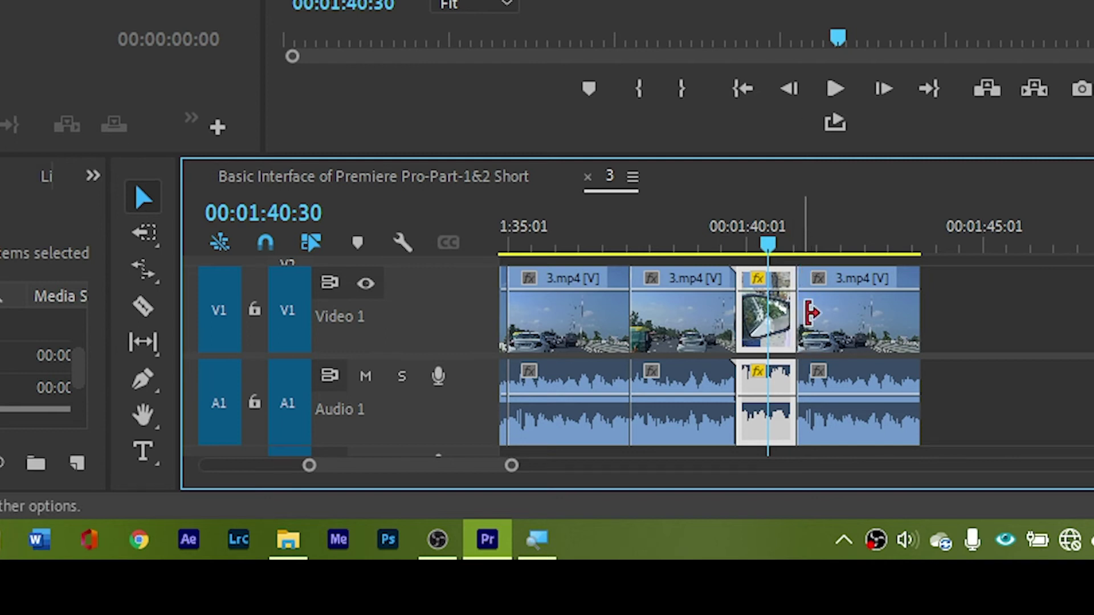
- Lengthen the 4.mp4 piece to end at 00:01:41:57, moving the following 3.mp4 segment aside and back against its new end
drag(843, 322, 1009, 316)
drag(797, 323, 892, 308)
drag(739, 319, 825, 336)
drag(1004, 330, 890, 336)
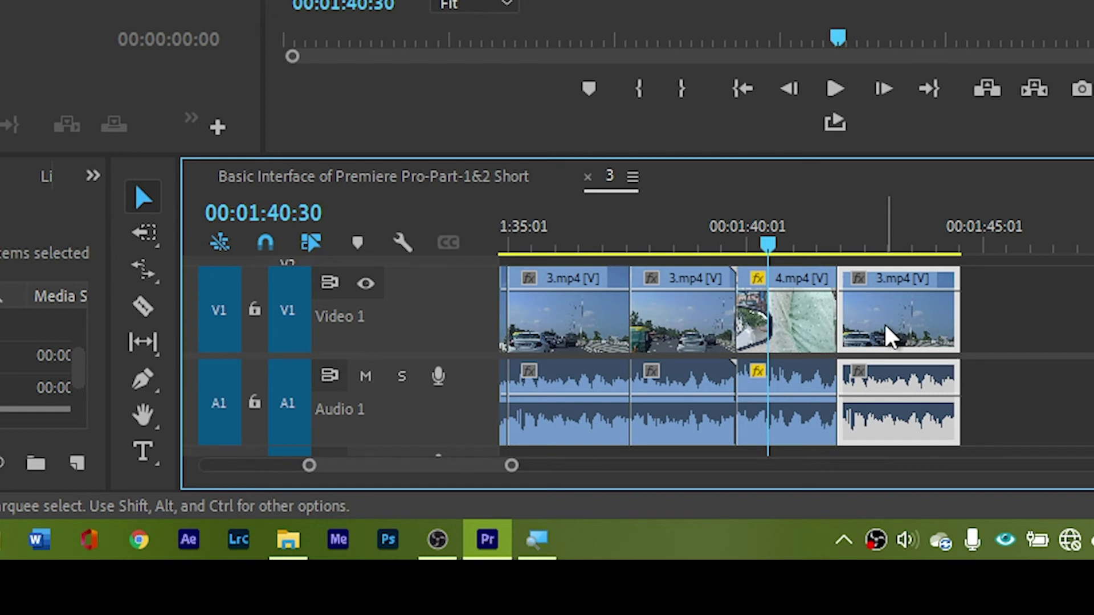
- Slip the footage inside the 4.mp4 piece with the Slip tool, keeping the clip's position and duration
click(807, 343)
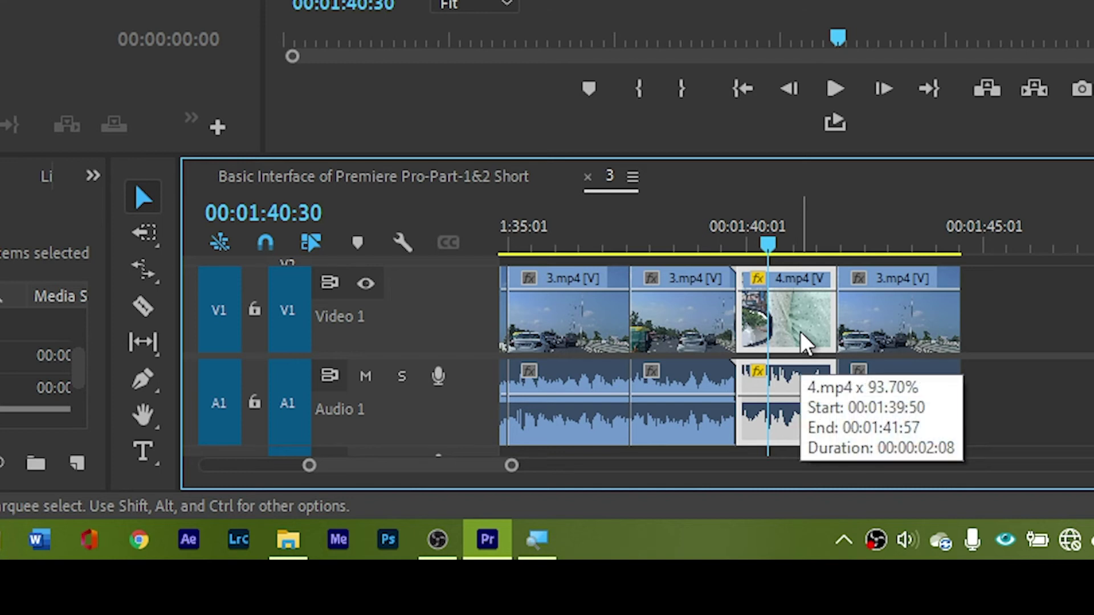
key(y)
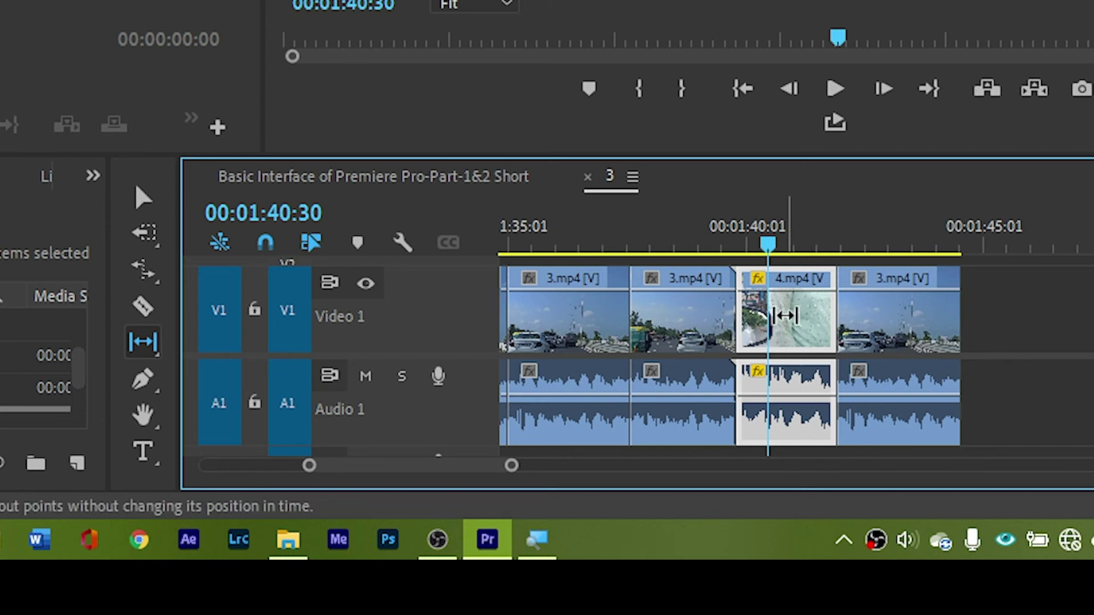
drag(786, 326, 761, 326)
drag(761, 419, 792, 429)
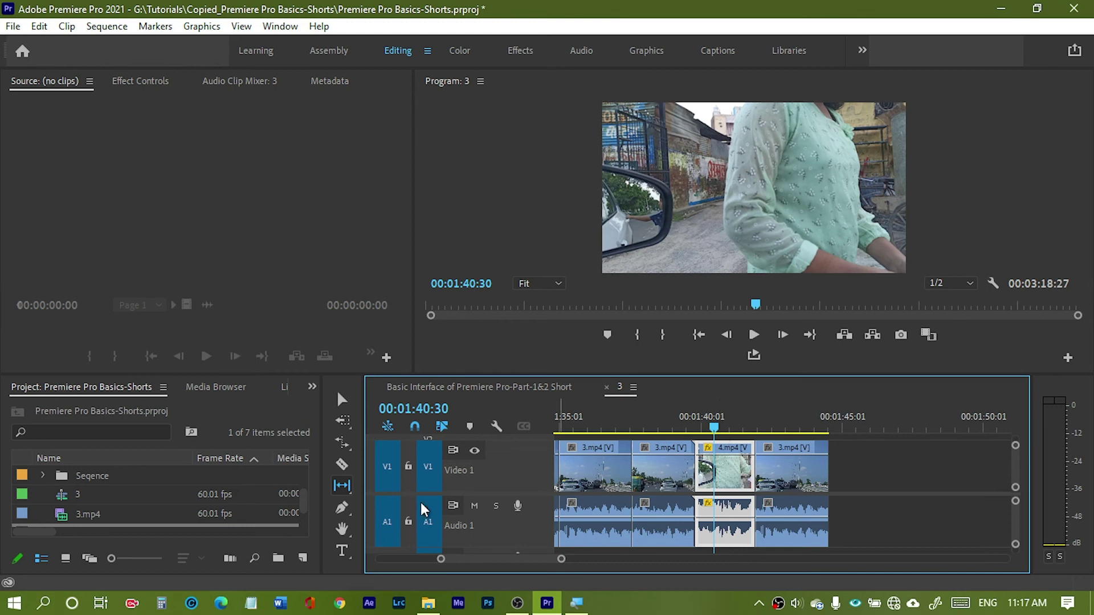
- Slide the 4.mp4 piece 26 frames earlier between its neighbouring 3.mp4 segments with the Slide tool
click(349, 493)
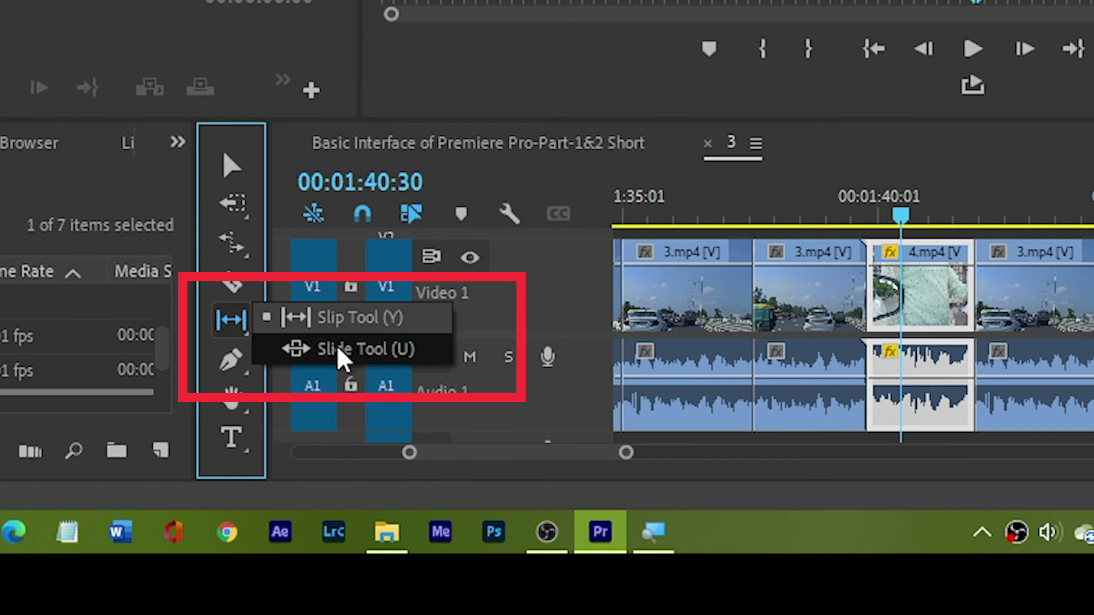
click(338, 349)
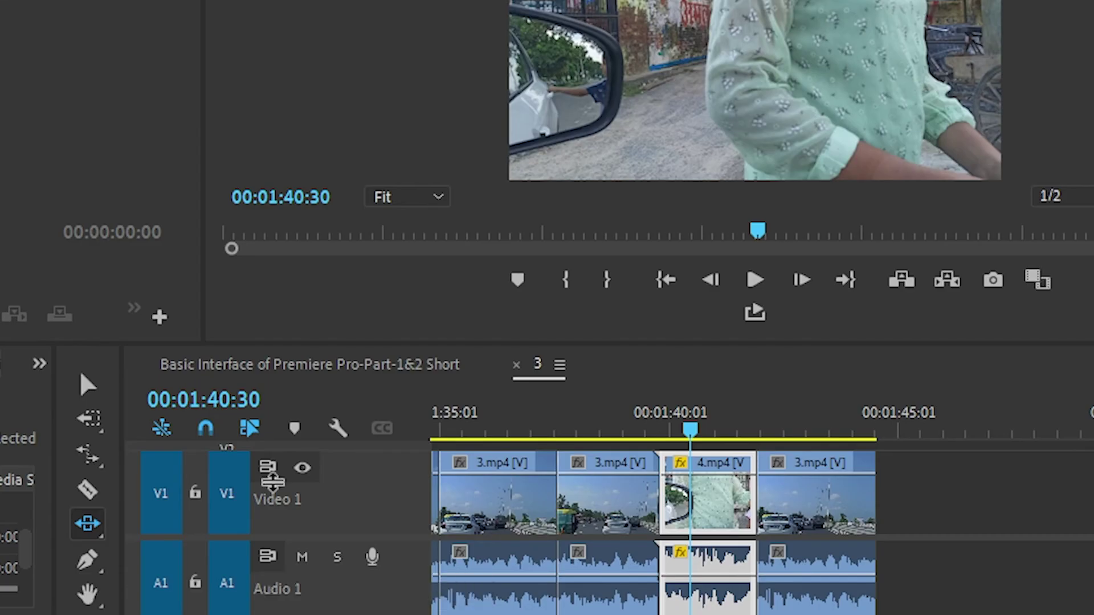
click(712, 505)
mouse_move(712, 504)
mouse_down()
mouse_move(677, 505)
mouse_move(714, 503)
mouse_move(694, 501)
mouse_up()
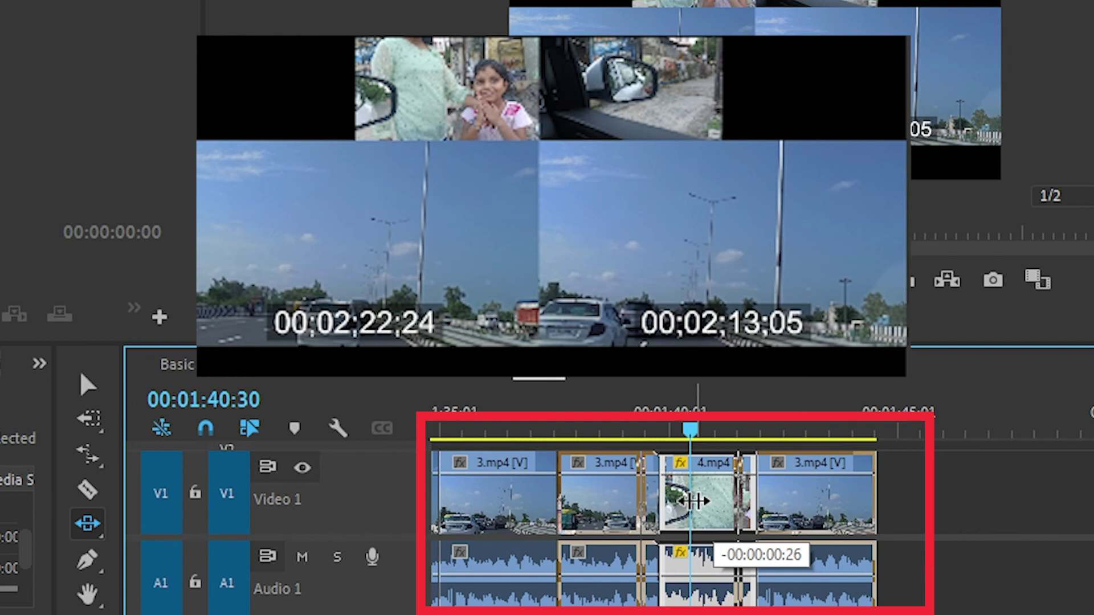
drag(694, 501, 718, 492)
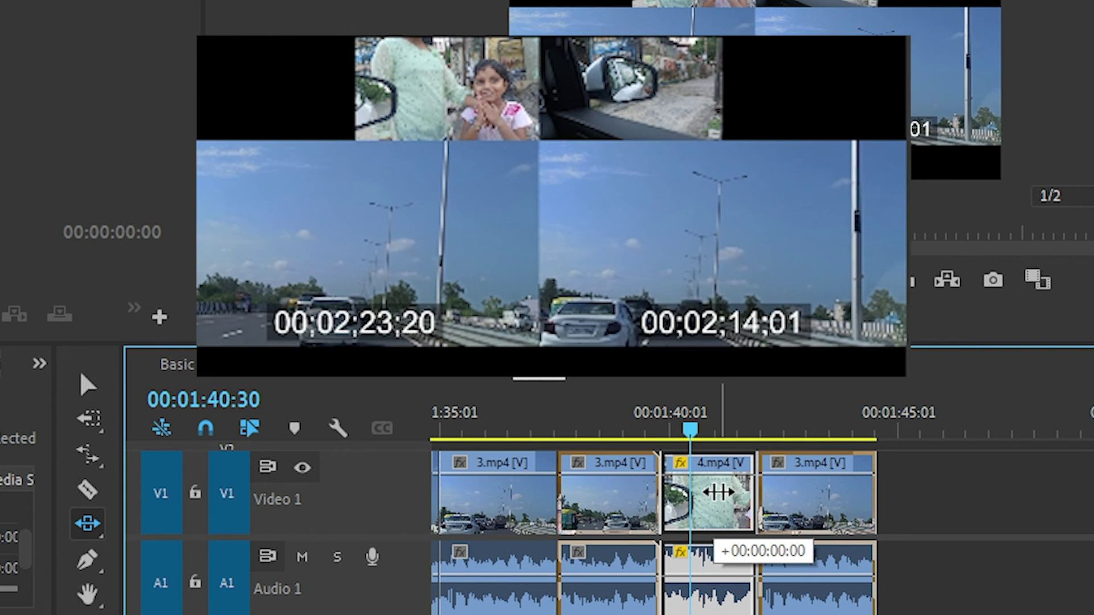
drag(718, 492, 696, 492)
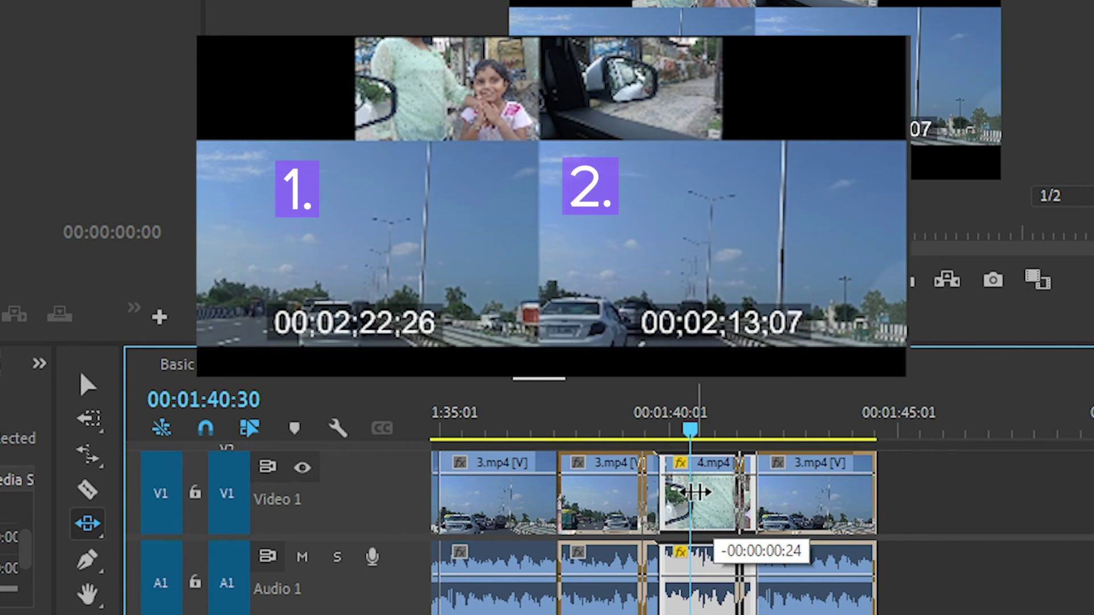
mouse_move(695, 492)
mouse_down()
mouse_move(722, 491)
mouse_move(674, 491)
mouse_move(708, 480)
mouse_move(693, 486)
mouse_up()
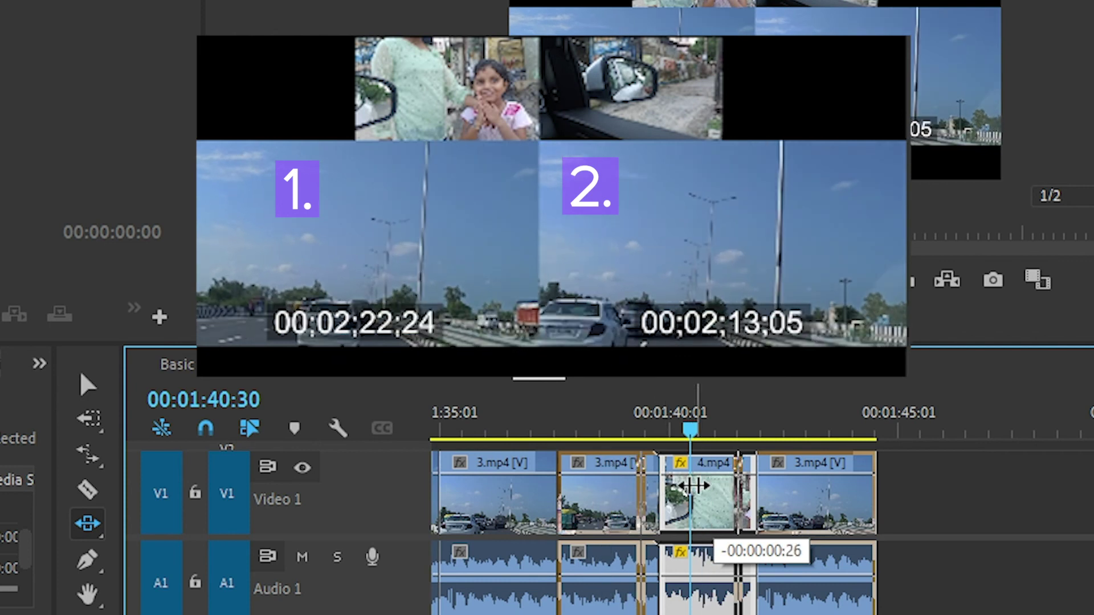
drag(693, 486, 693, 487)
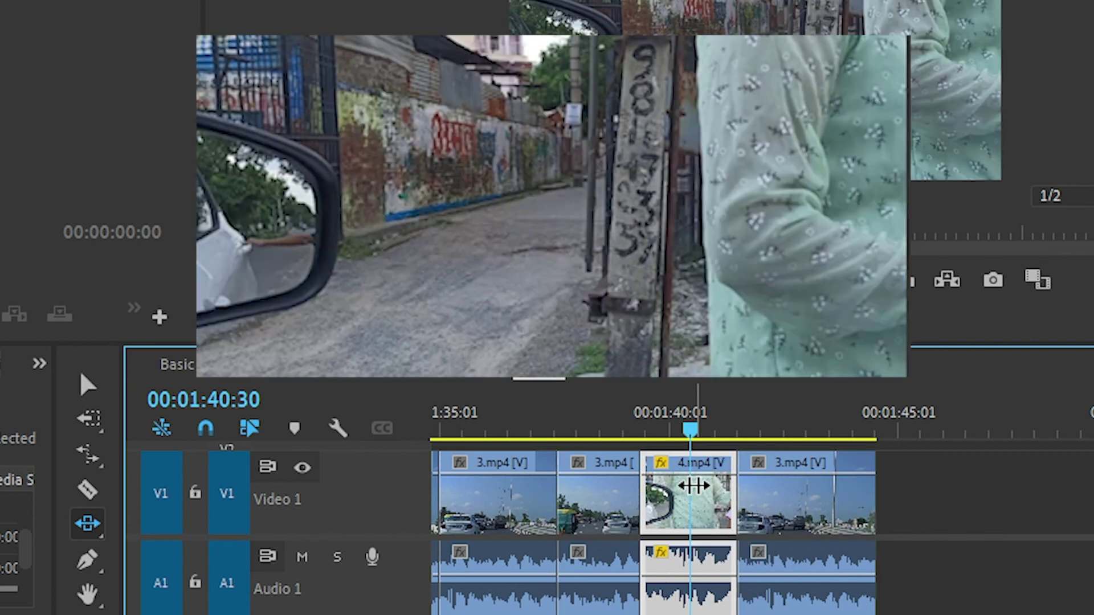
- Switch back to the Slip tool and slip the 4.mp4 piece's footage by about +8 frames
click(94, 524)
click(143, 522)
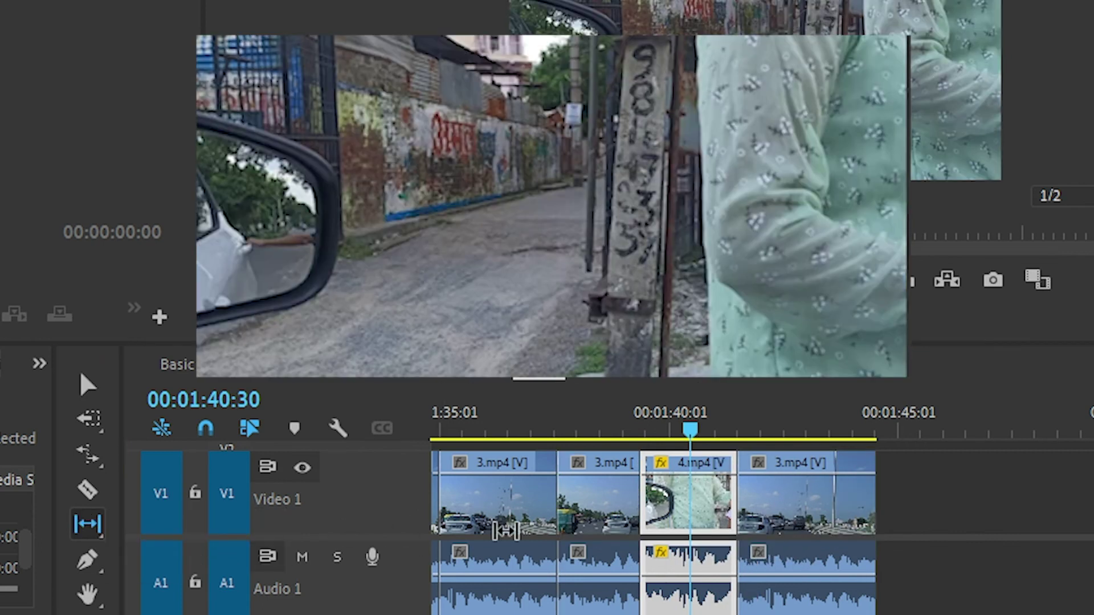
drag(682, 502, 689, 497)
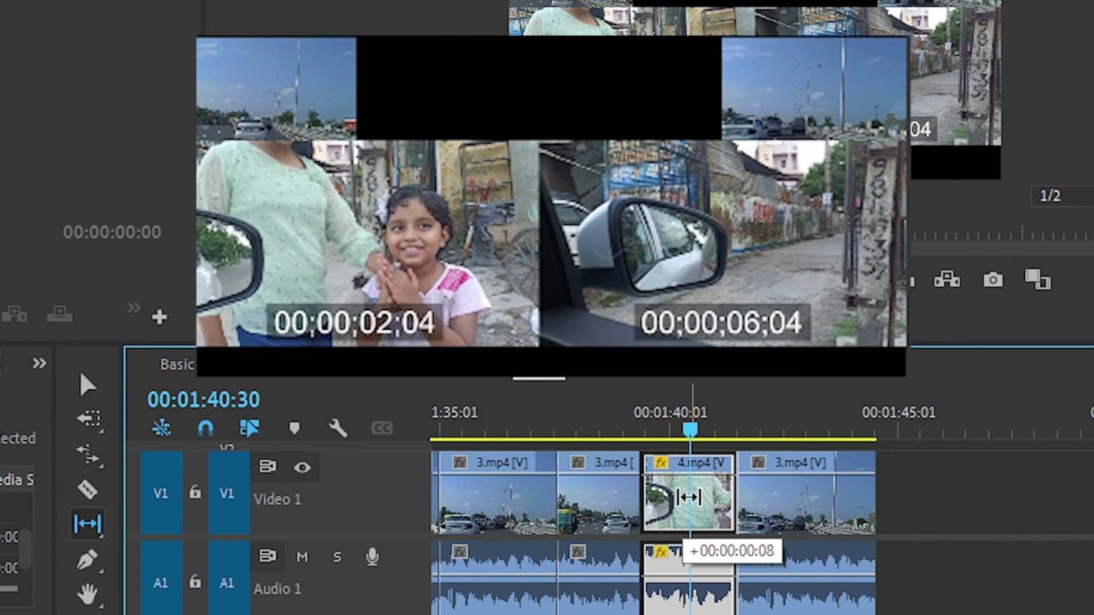
drag(689, 498, 688, 497)
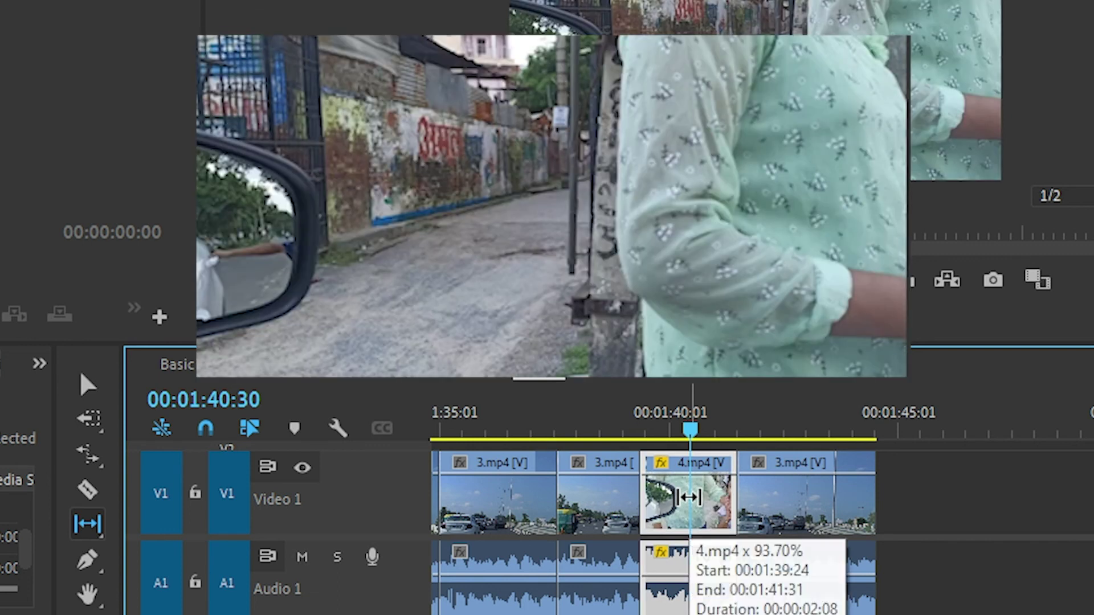